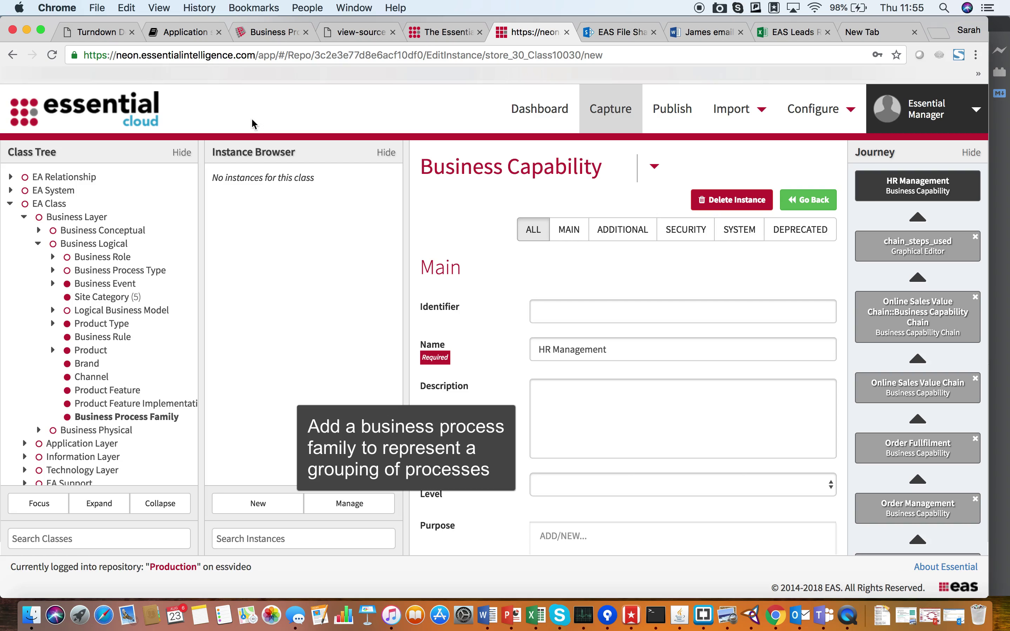
Step: Create a new Business Process Family instance named Manage Payroll
{"action": "left_click", "coordinate": [253, 504]}
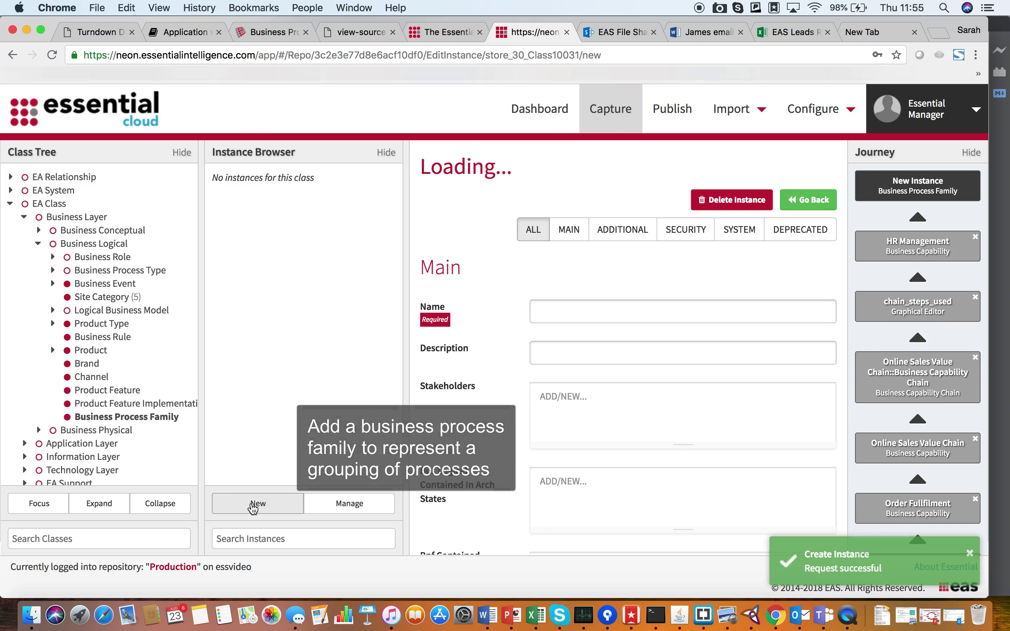
{"action": "left_click", "coordinate": [575, 311]}
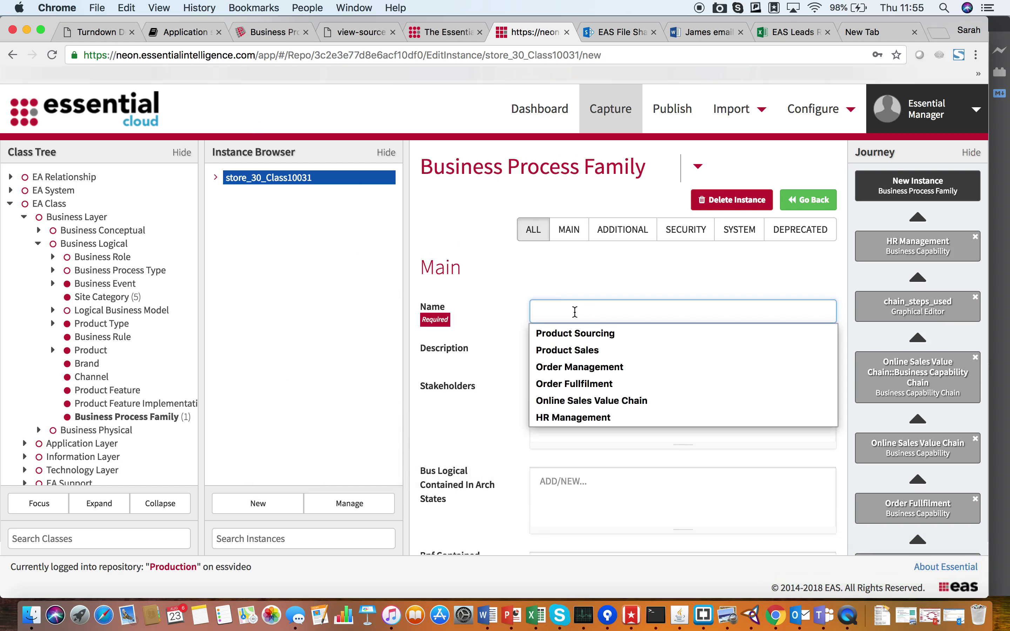
{"action": "type", "text": "Payroll"}
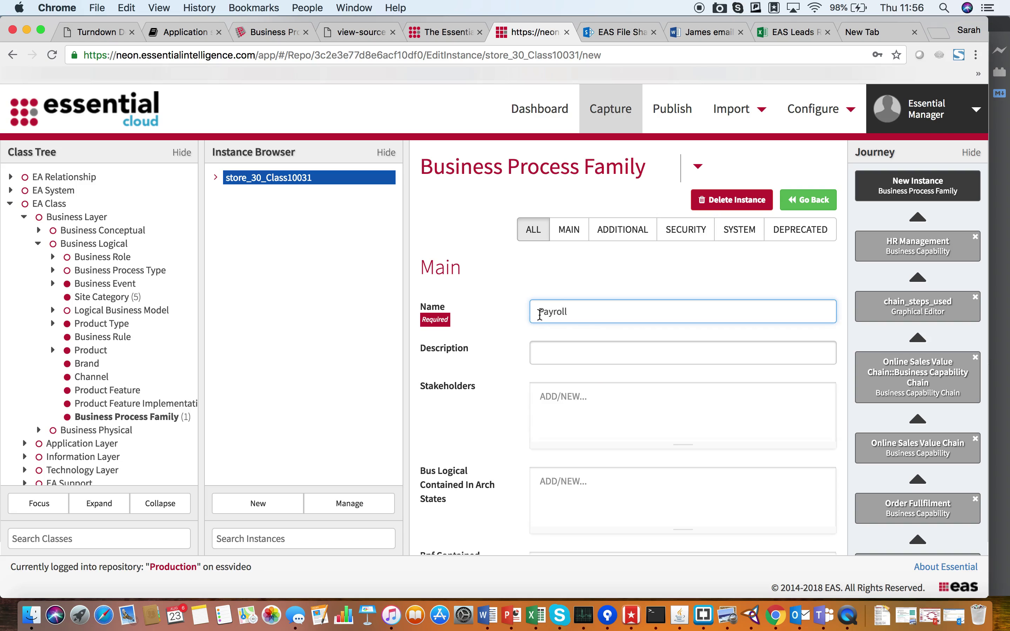
{"action": "type", "text": "Manage"}
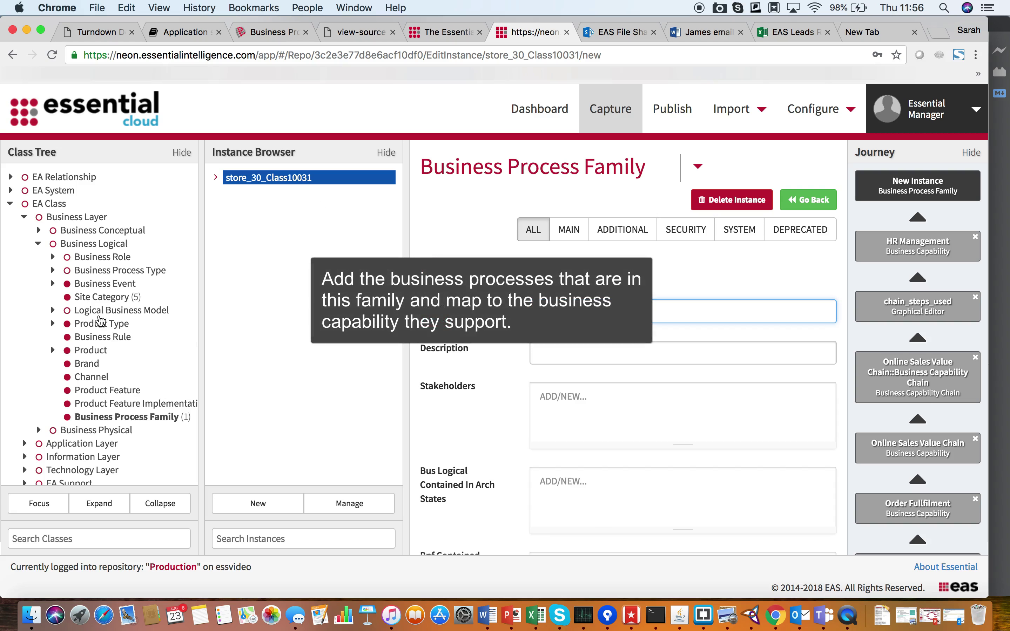
Step: Create a new instance of the Business Process class with the process name Manage Payroll
{"action": "left_click", "coordinate": [54, 271]}
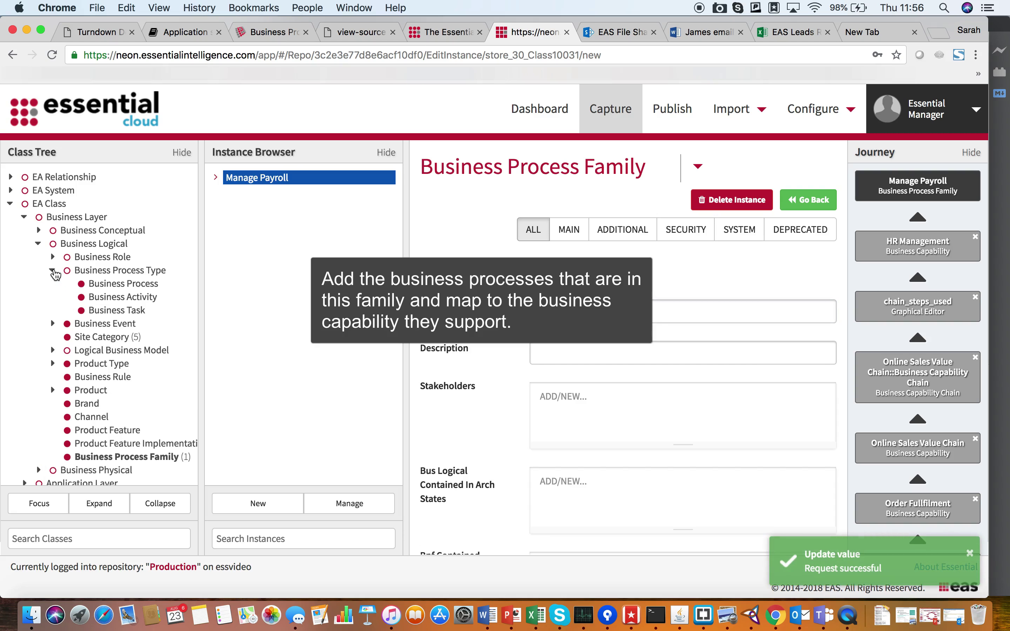
{"action": "left_click", "coordinate": [87, 285]}
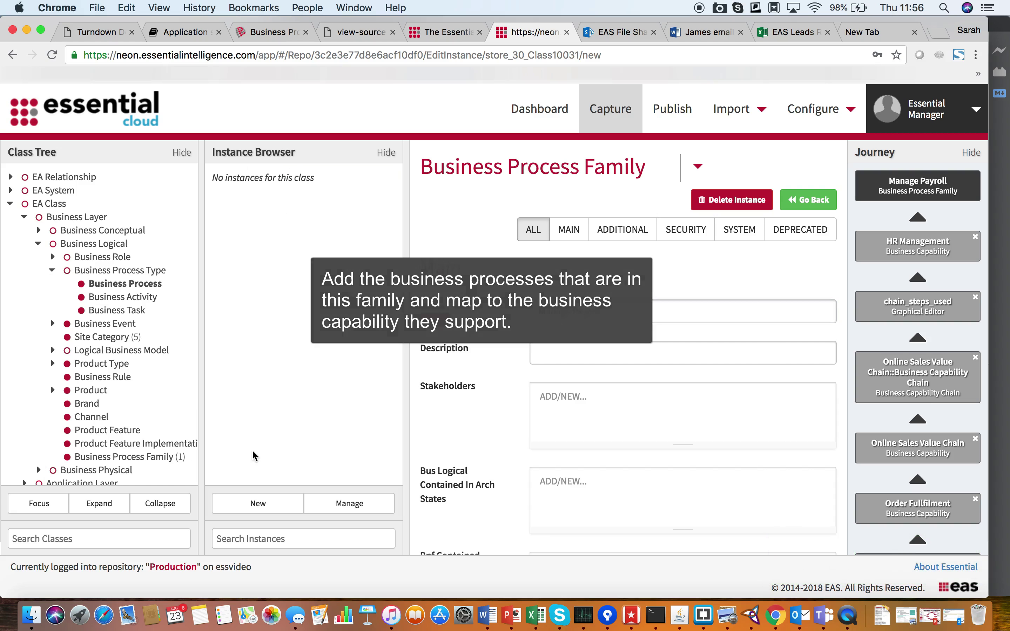
{"action": "left_click", "coordinate": [258, 503]}
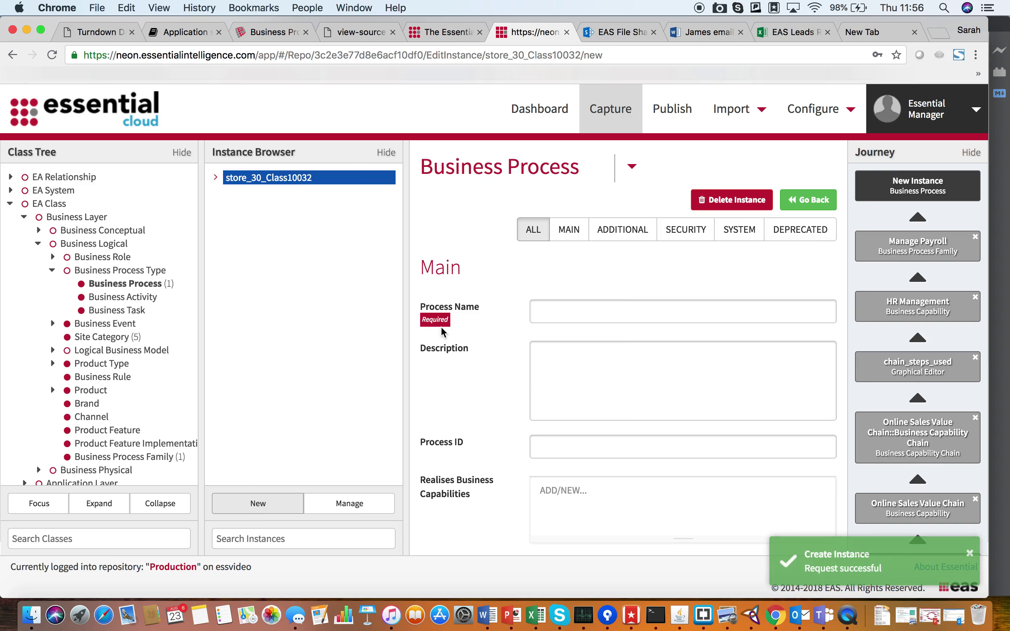
{"action": "left_click", "coordinate": [587, 315]}
{"action": "type", "text": "Masn"}
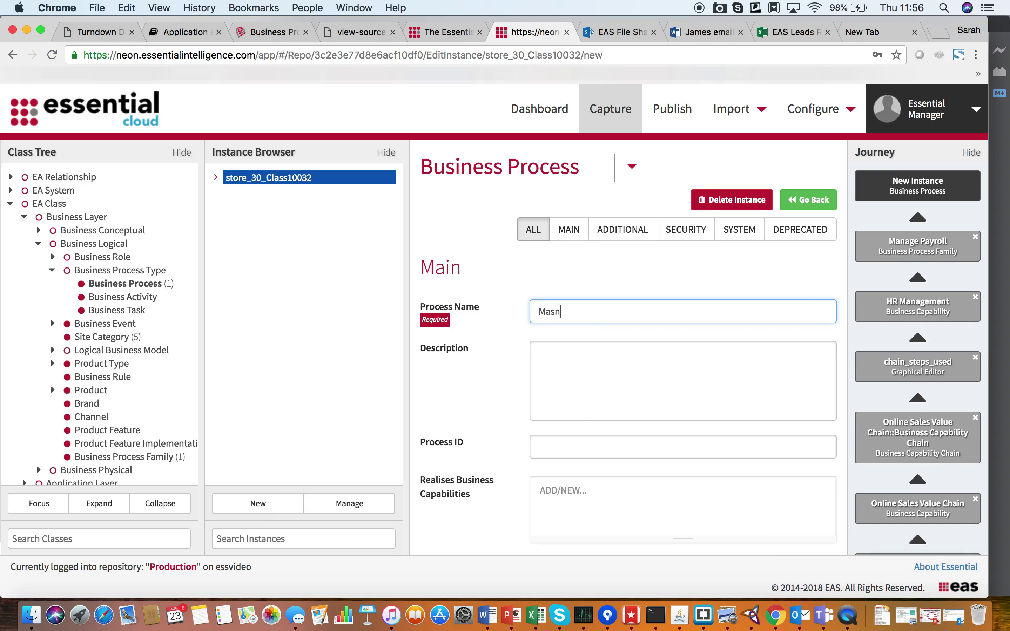
{"action": "key", "text": "BackSpace"}
{"action": "type", "text": "nage Payroll"}
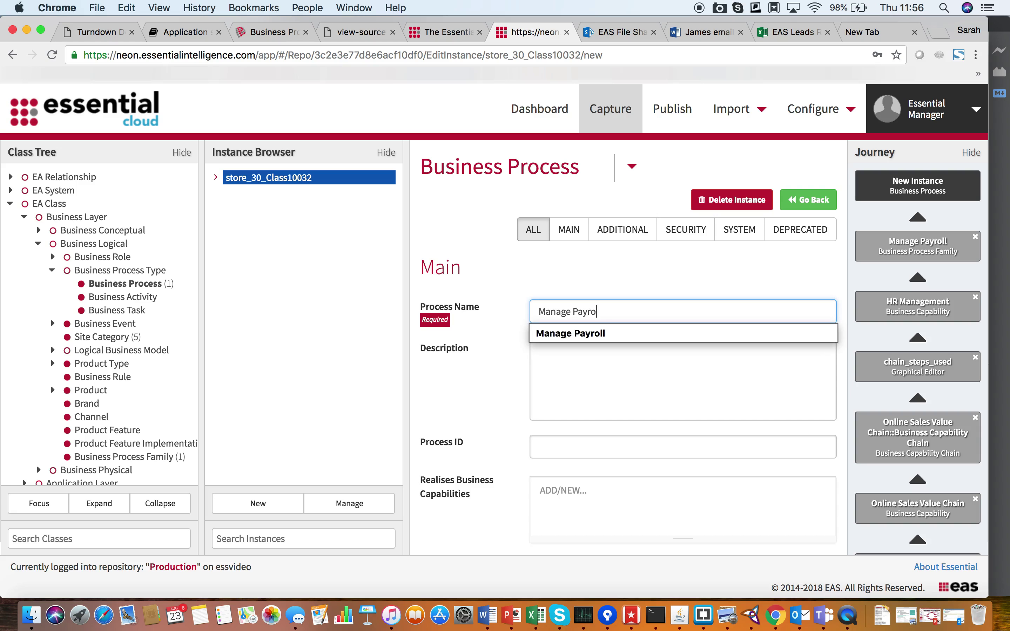
{"action": "left_click", "coordinate": [560, 364]}
Step: Set HR Management as the business capability that the Manage Payroll process realises
{"action": "scroll", "coordinate": [560, 364], "scroll_direction": "down", "scroll_amount": 3}
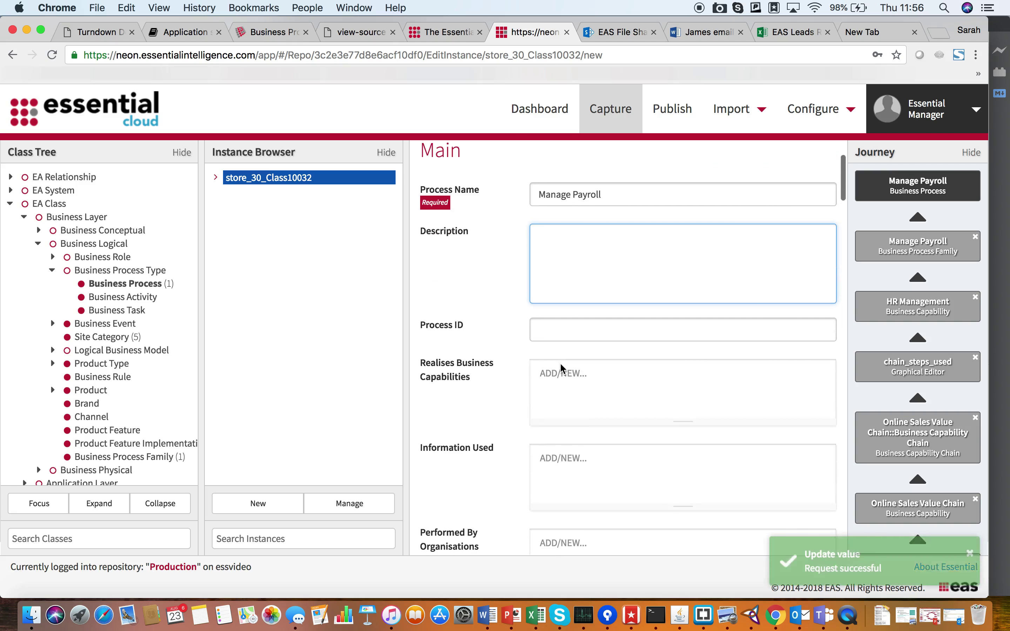
{"action": "left_click", "coordinate": [559, 373]}
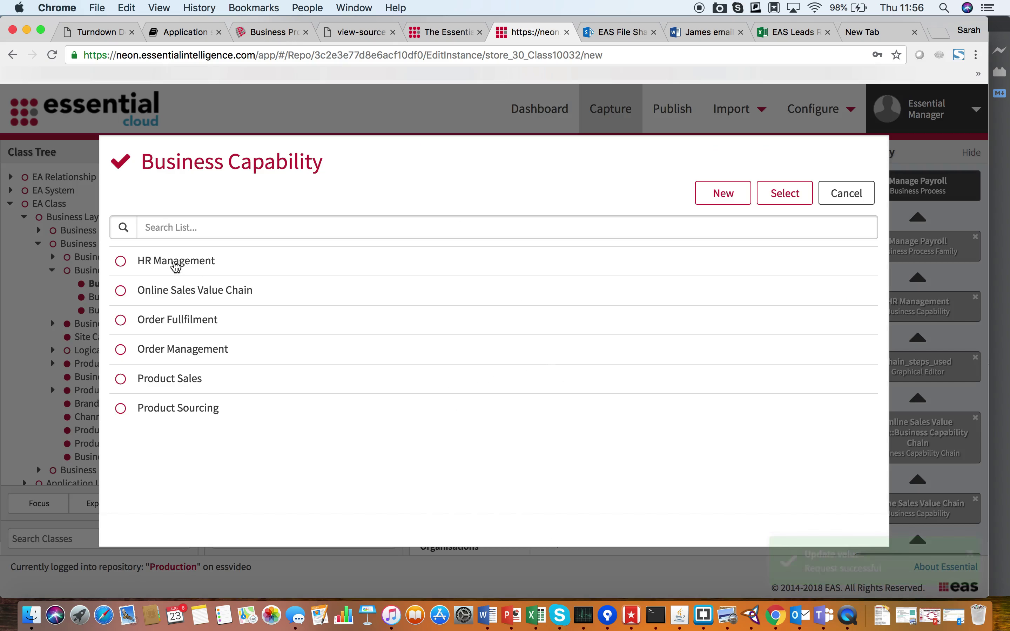
{"action": "left_click", "coordinate": [175, 263]}
{"action": "left_click", "coordinate": [768, 192]}
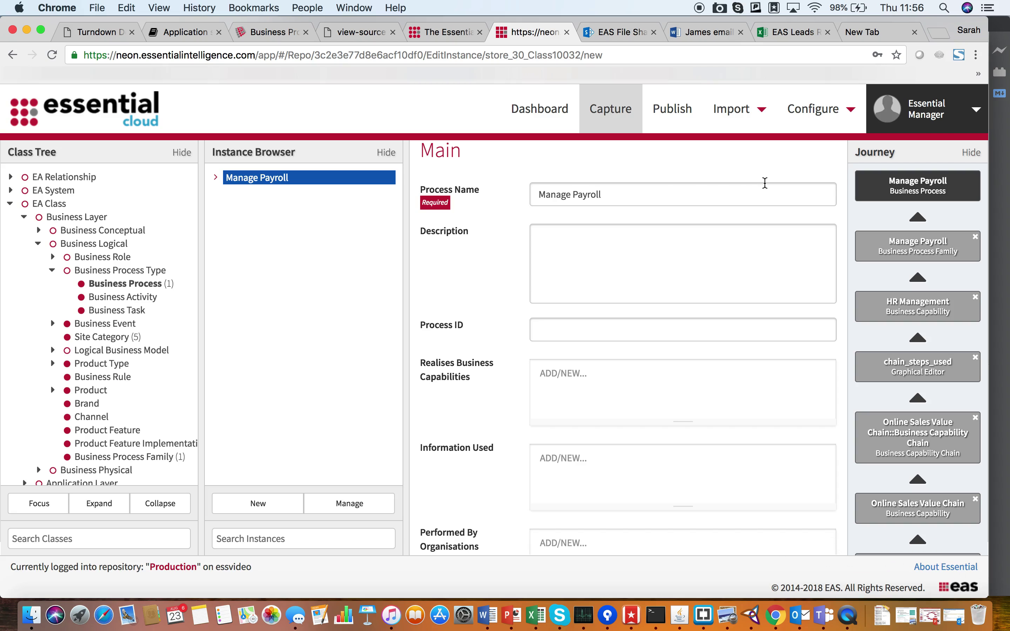
Step: Create a new physical process under Performed By Organisations for the Manage Payroll business process
{"action": "scroll", "coordinate": [581, 378], "scroll_direction": "down", "scroll_amount": 5}
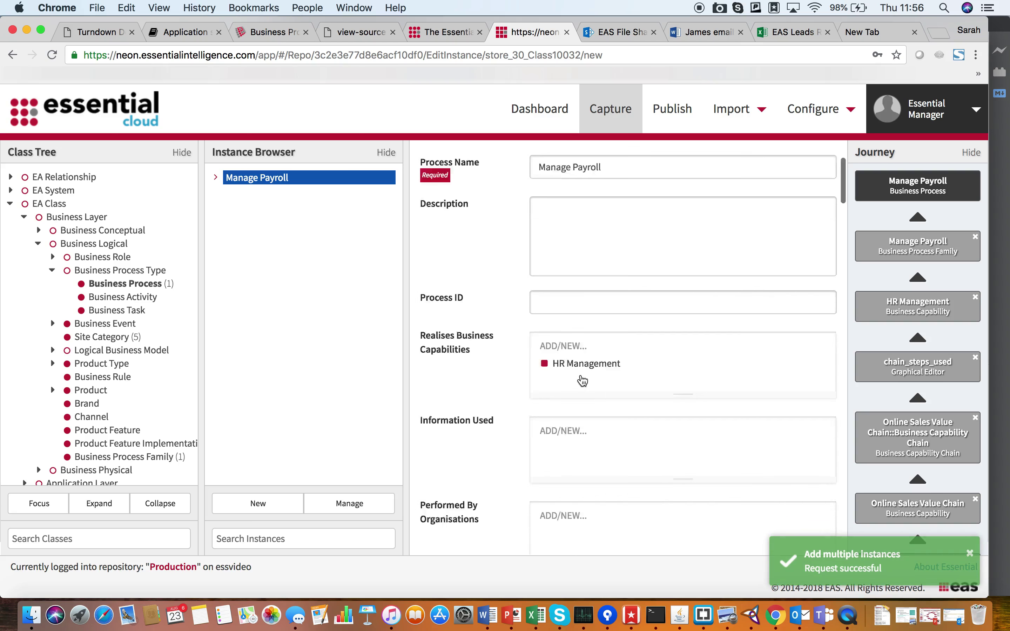
{"action": "left_click", "coordinate": [570, 340]}
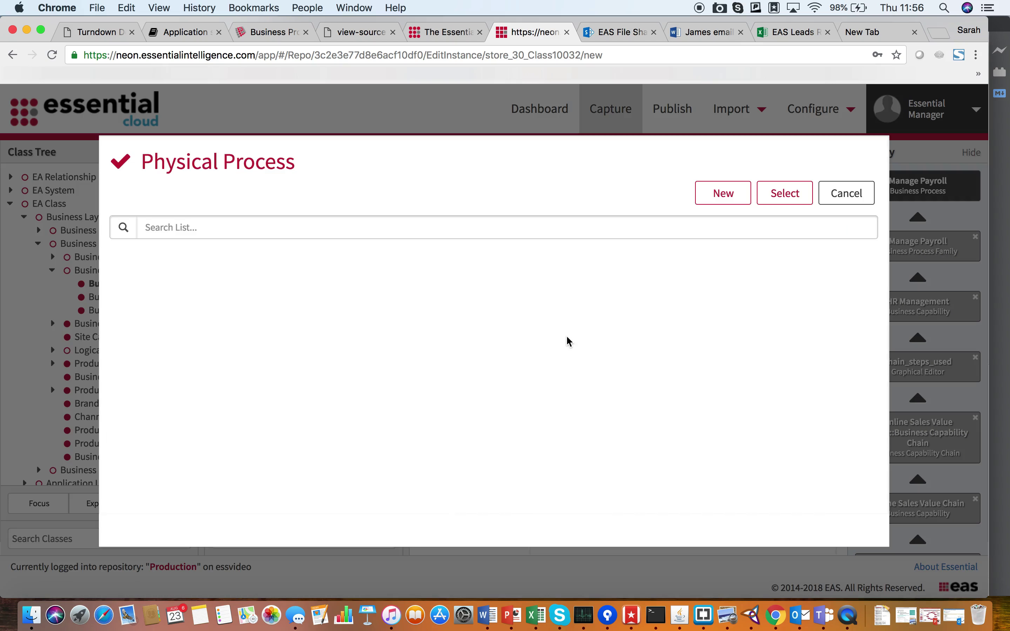
{"action": "left_click", "coordinate": [733, 188]}
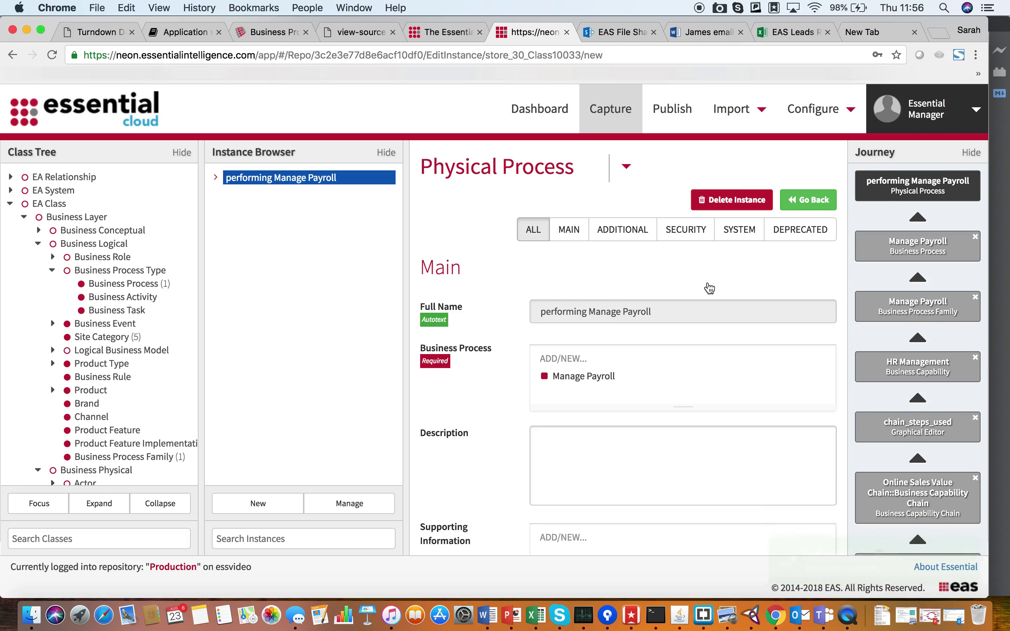
Step: Add a new group actor named HR - UK as the physical process's performing organisation and return to the Manage Payroll business process
{"action": "scroll", "coordinate": [686, 405], "scroll_direction": "down", "scroll_amount": 10}
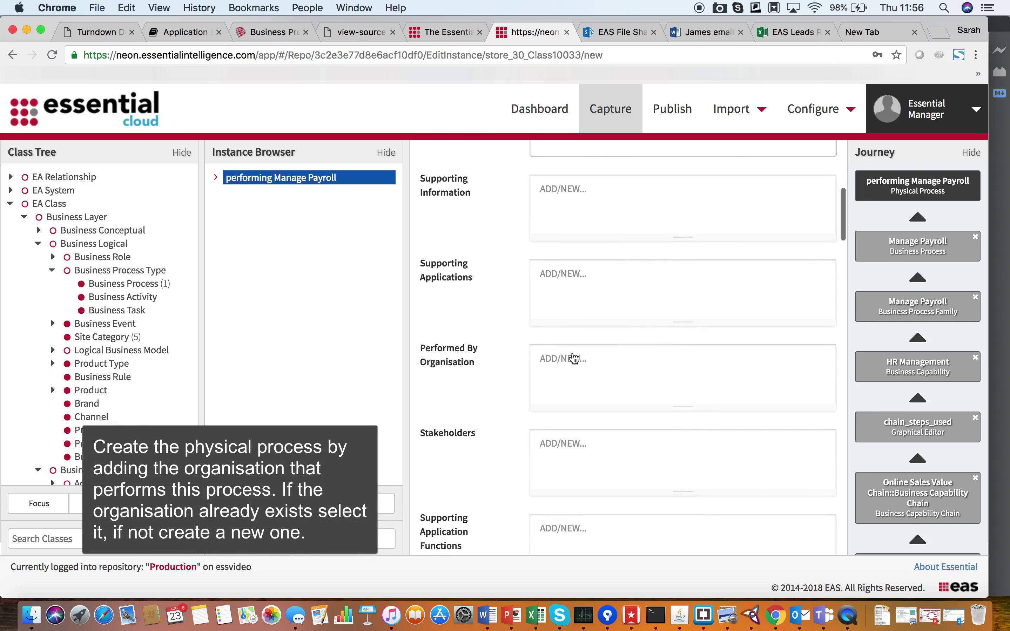
{"action": "left_click", "coordinate": [575, 362]}
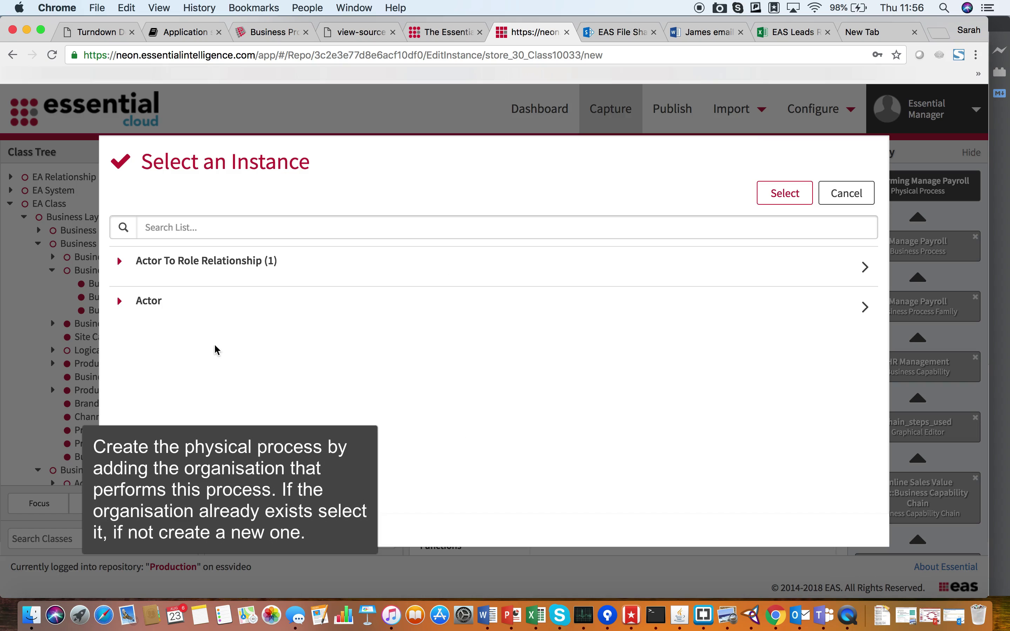
{"action": "left_click", "coordinate": [156, 304]}
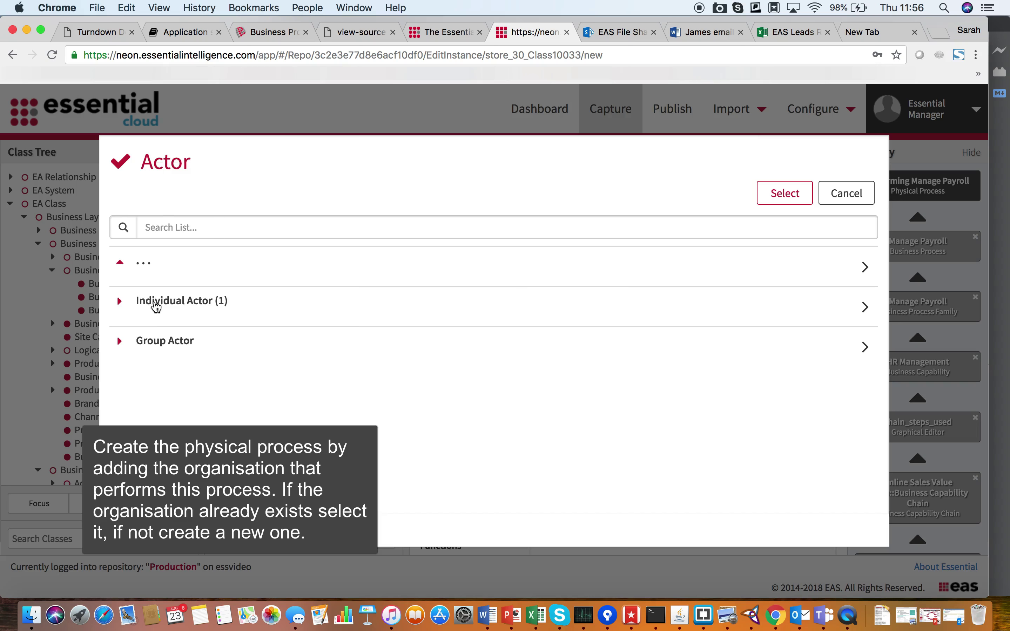
{"action": "left_click", "coordinate": [164, 349]}
{"action": "left_click", "coordinate": [723, 193]}
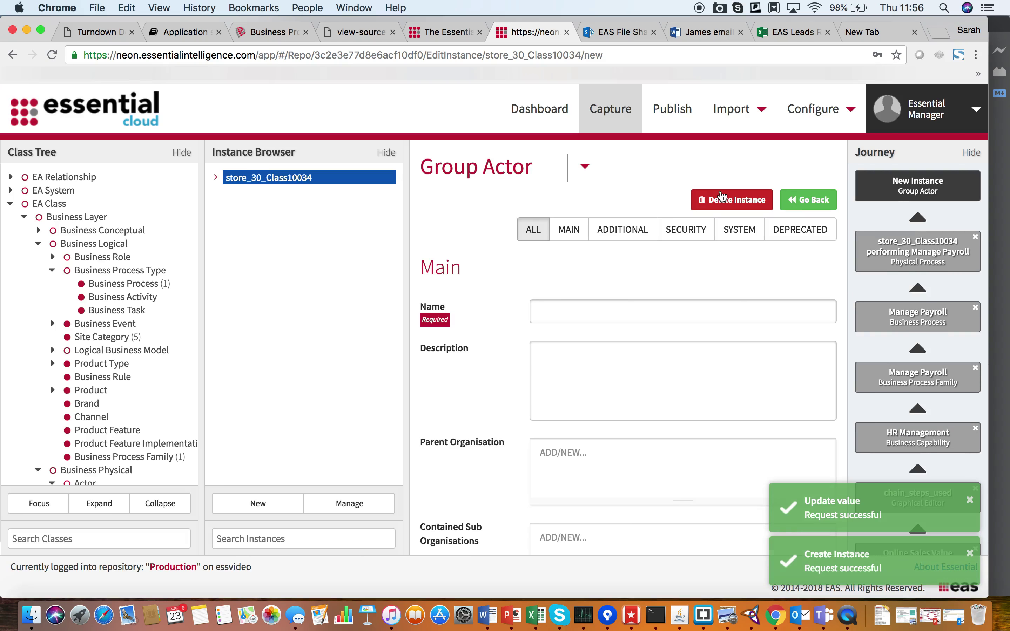
{"action": "left_click", "coordinate": [557, 309]}
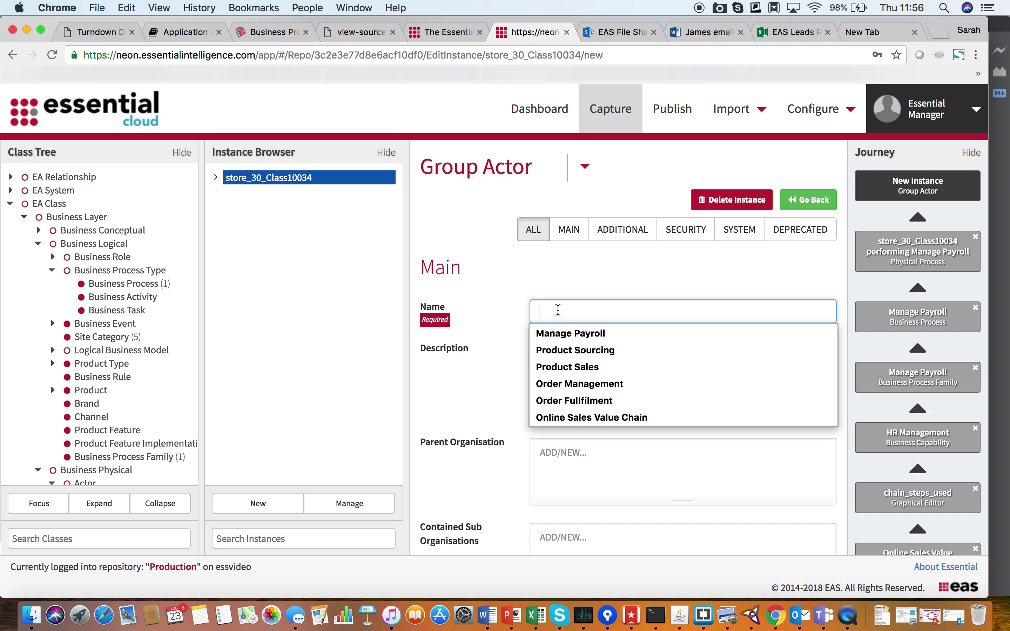
{"action": "type", "text": "H"}
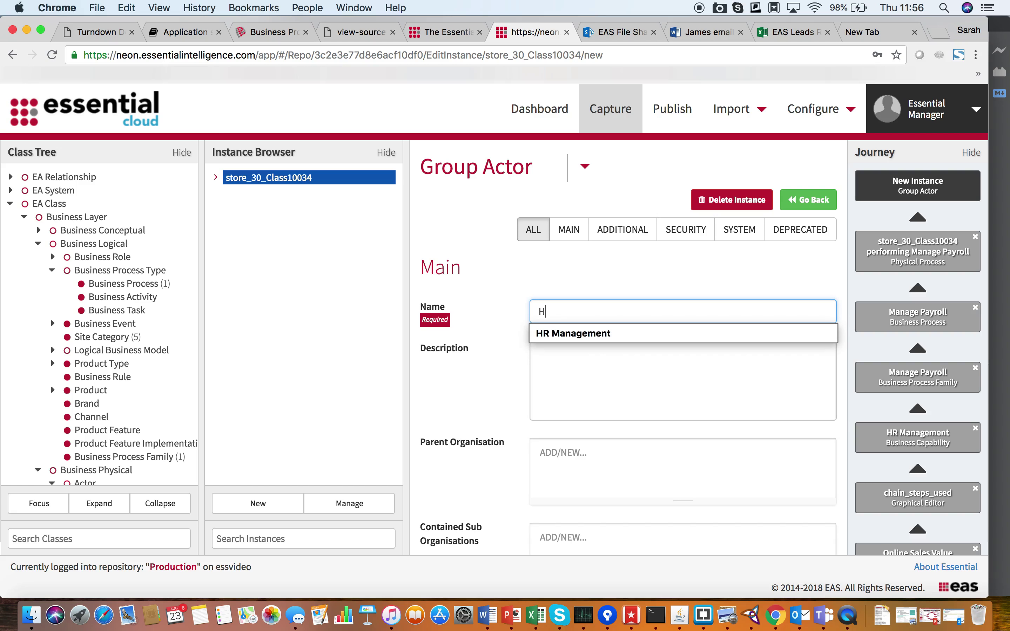
{"action": "type", "text": "R - UK"}
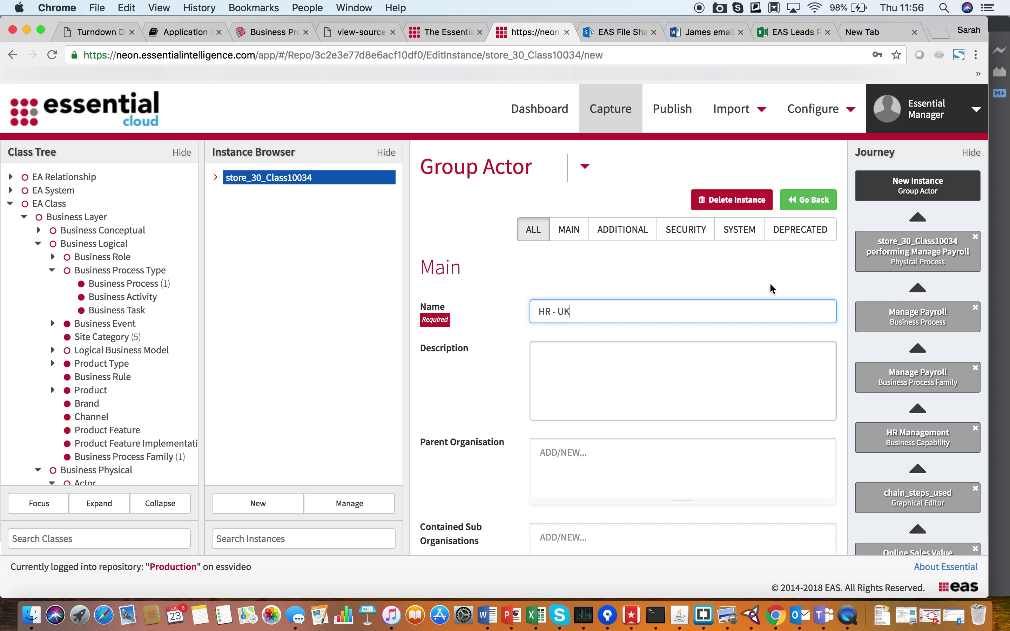
{"action": "left_click", "coordinate": [807, 199]}
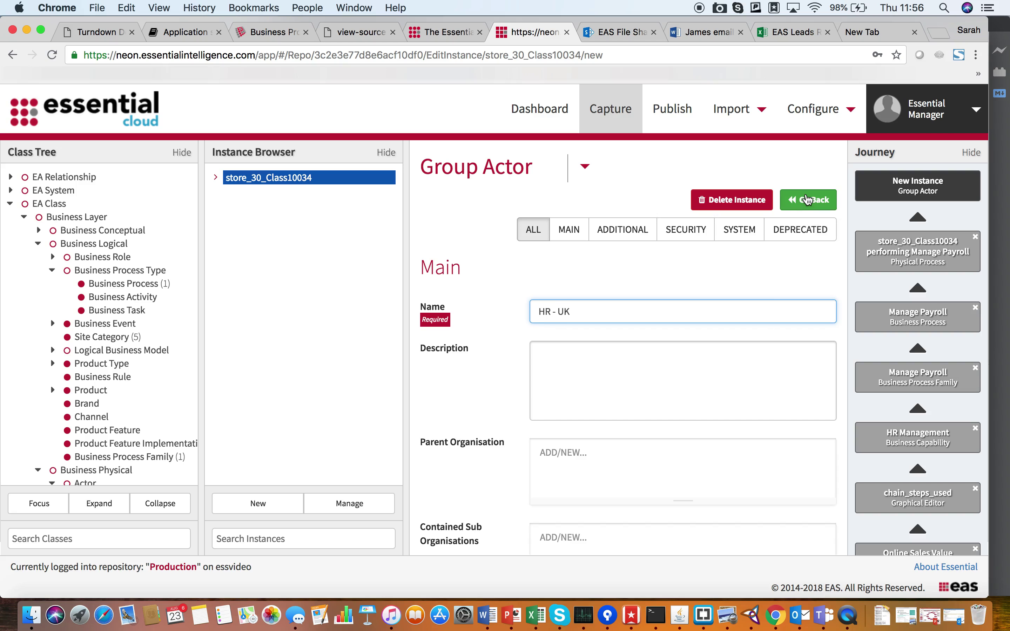
{"action": "left_click", "coordinate": [807, 199]}
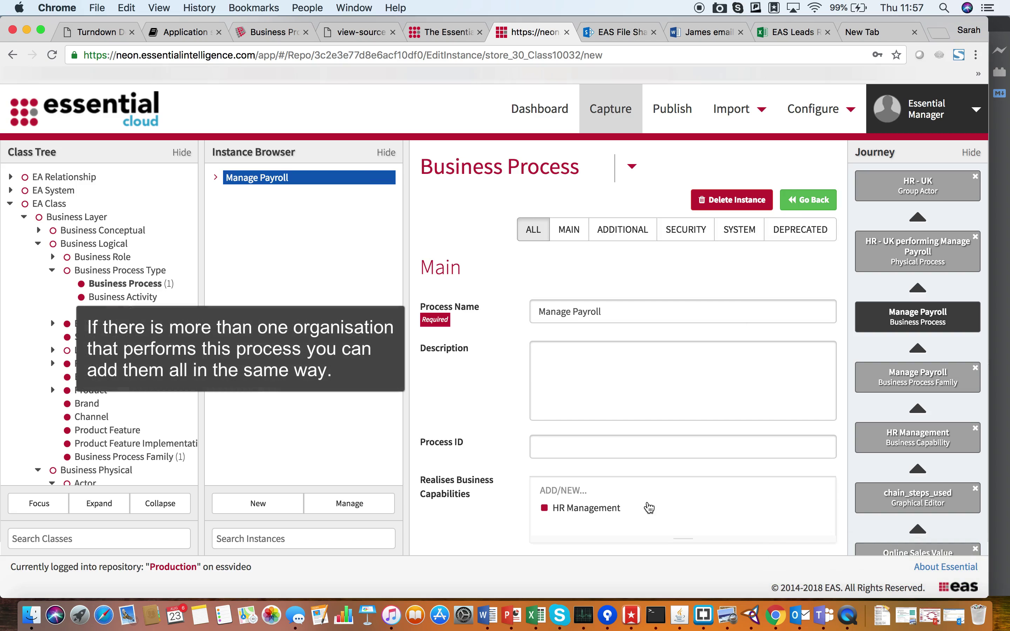
Step: Add a second new physical process under Performed By Organisations for Manage Payroll
{"action": "scroll", "coordinate": [648, 503], "scroll_direction": "down", "scroll_amount": 7}
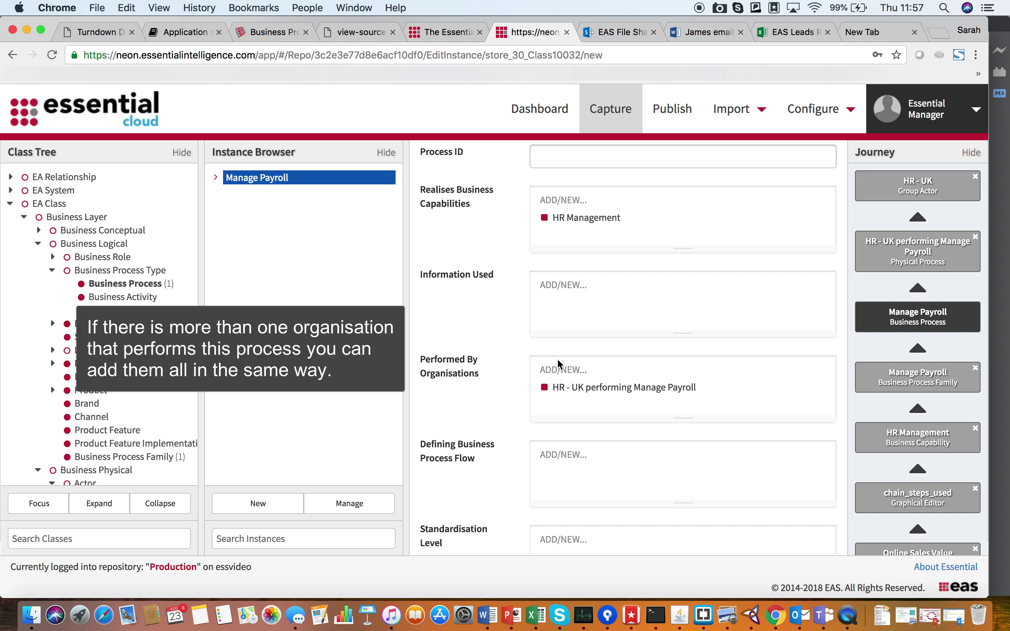
{"action": "left_click", "coordinate": [557, 367]}
{"action": "left_click", "coordinate": [716, 195]}
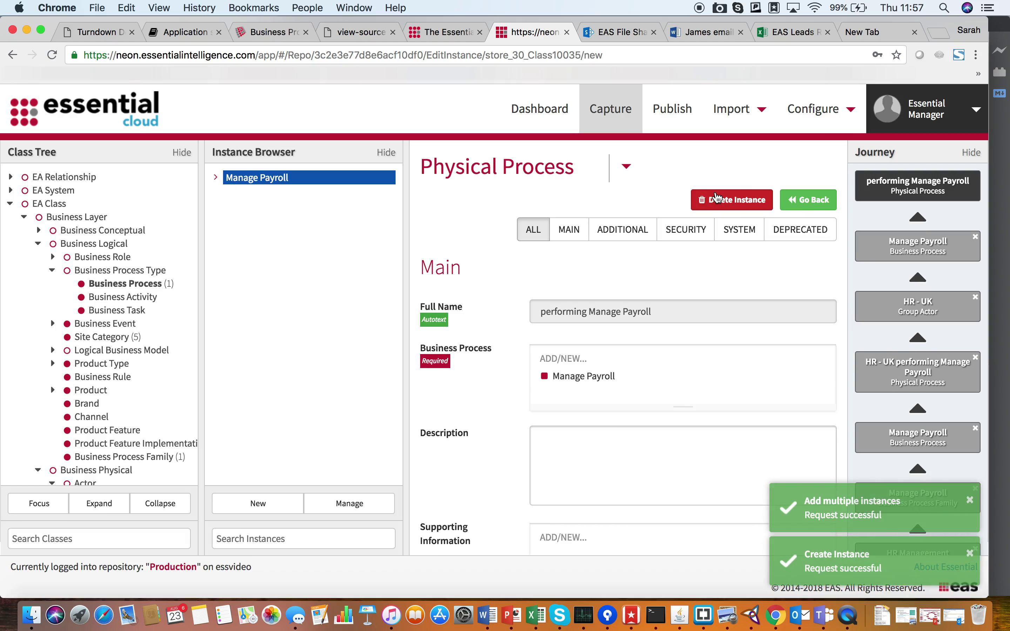
Step: Add a new group actor named HR - Canada as the second physical process's performing organisation and return to the business process
{"action": "scroll", "coordinate": [636, 388], "scroll_direction": "down", "scroll_amount": 10}
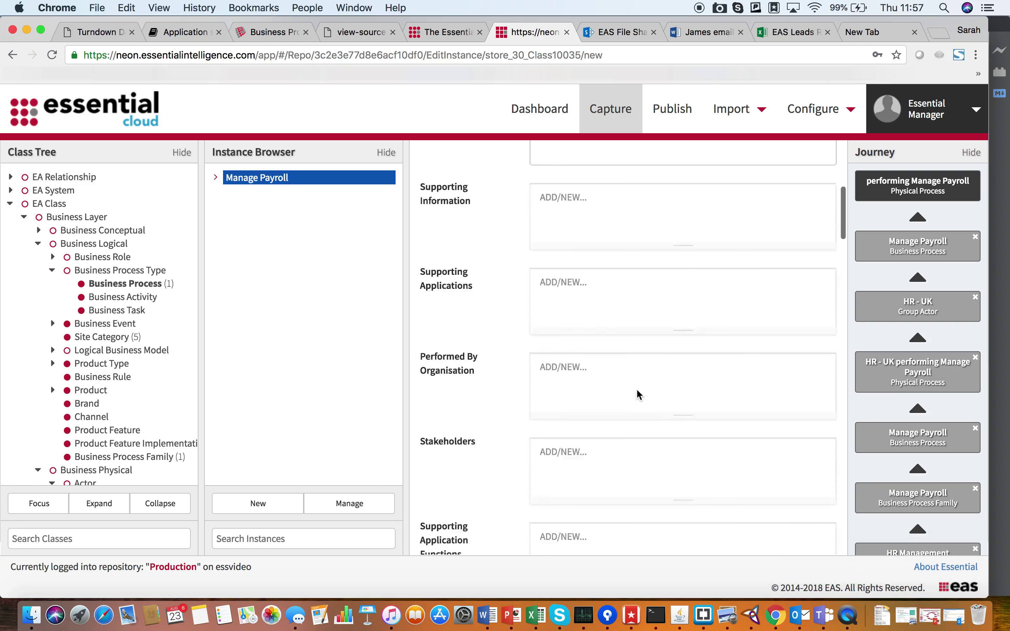
{"action": "left_click", "coordinate": [566, 305]}
{"action": "left_click", "coordinate": [568, 306]}
{"action": "left_click", "coordinate": [865, 341]}
{"action": "left_click", "coordinate": [595, 318]}
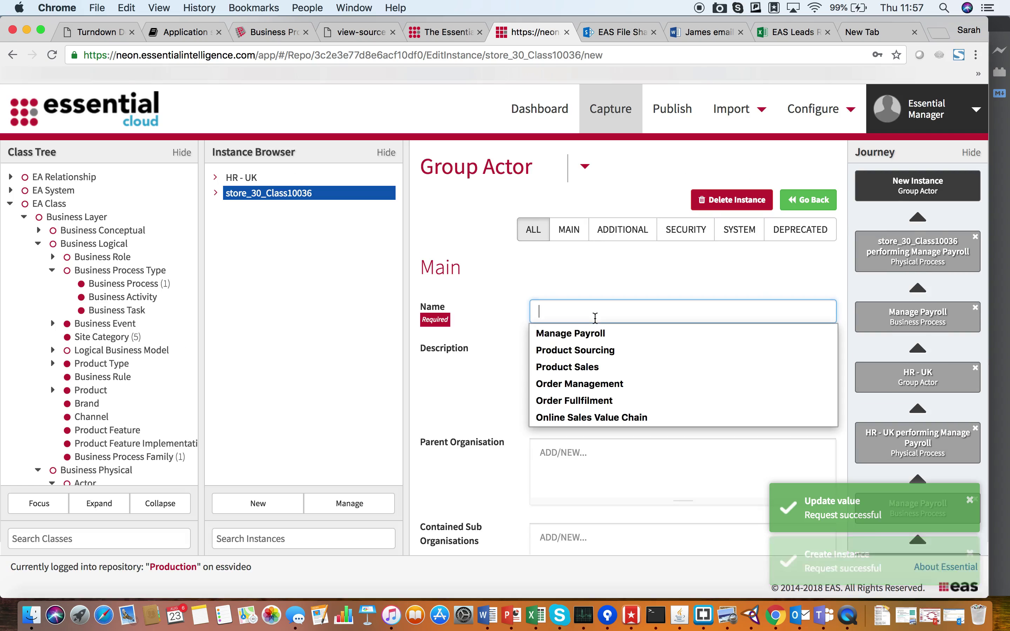
{"action": "type", "text": "HR - Canada"}
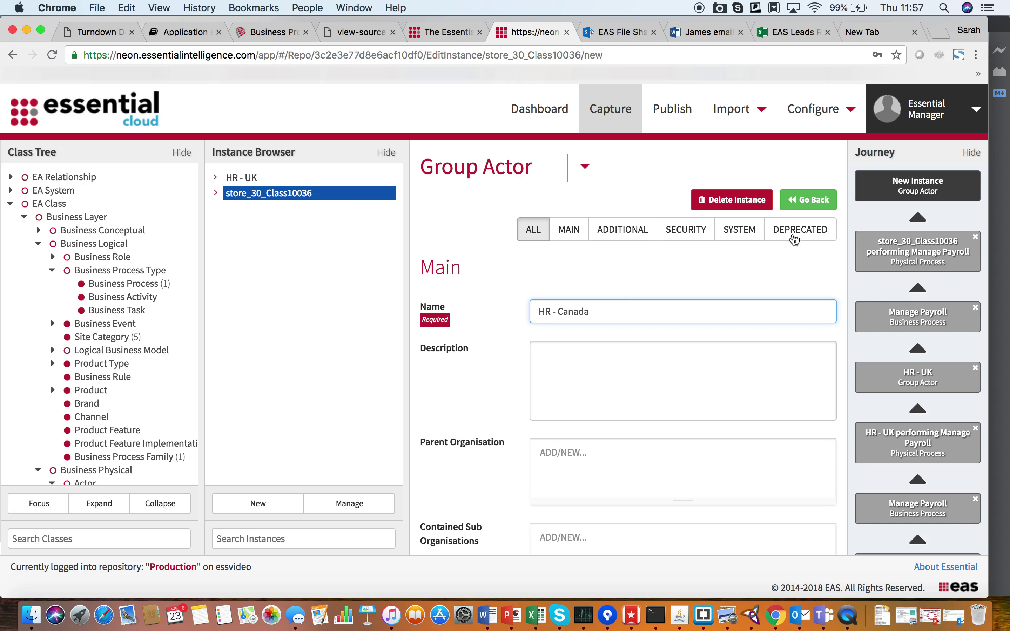
{"action": "left_click", "coordinate": [802, 202]}
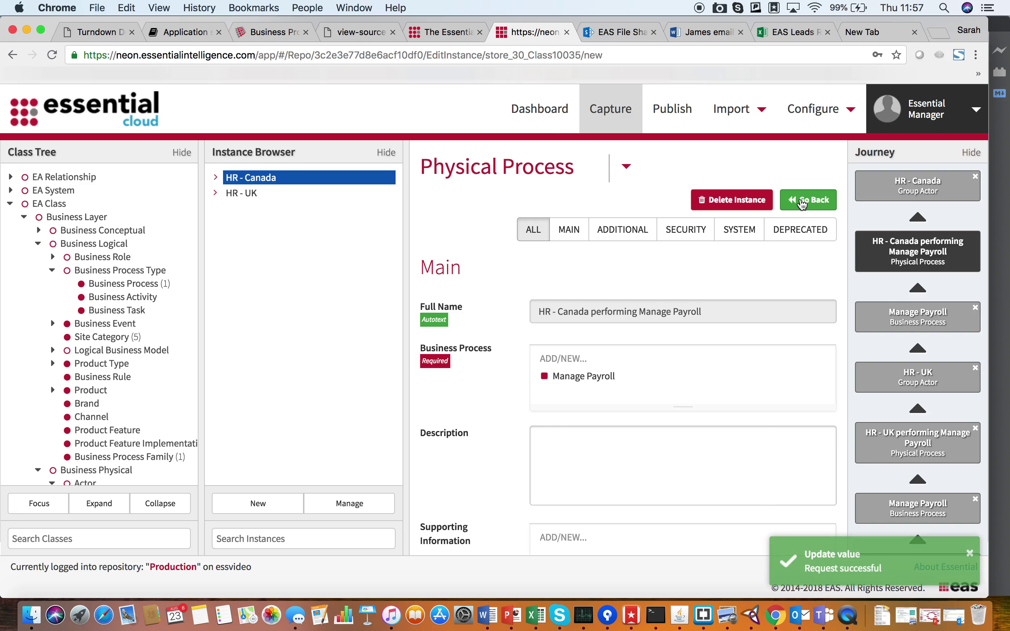
{"action": "left_click", "coordinate": [802, 202]}
Step: Add a third new physical process under Performed By Organisations for Manage Payroll
{"action": "scroll", "coordinate": [705, 393], "scroll_direction": "down", "scroll_amount": 8}
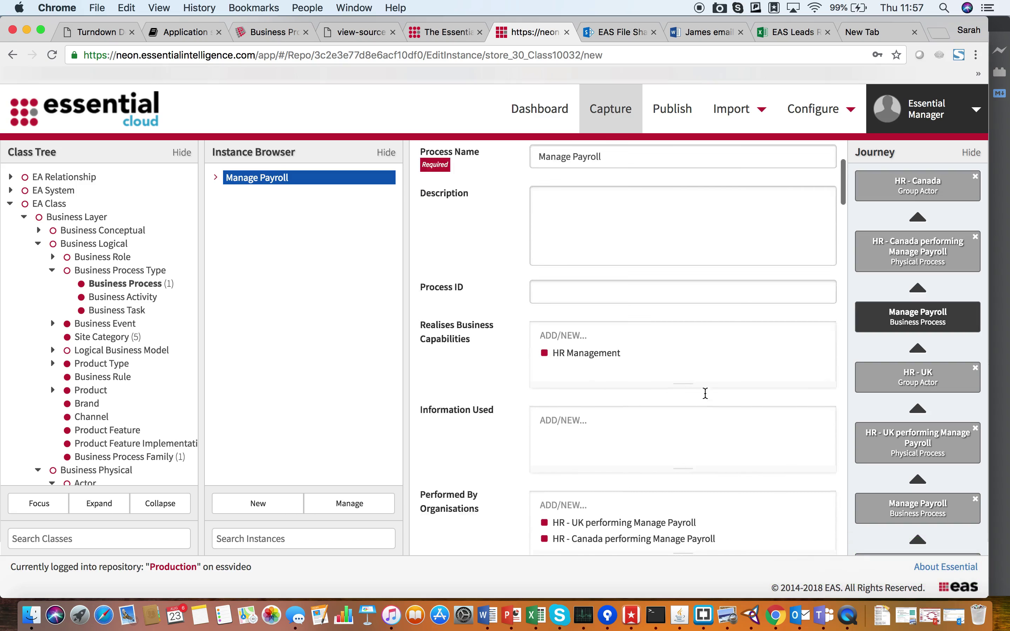
{"action": "left_click", "coordinate": [571, 318]}
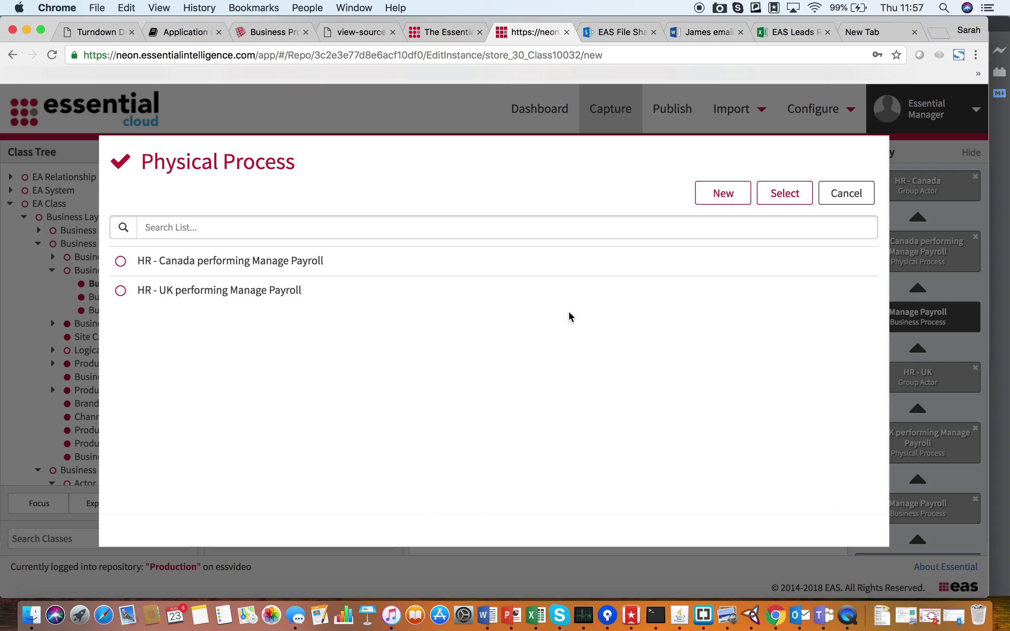
{"action": "left_click", "coordinate": [713, 201]}
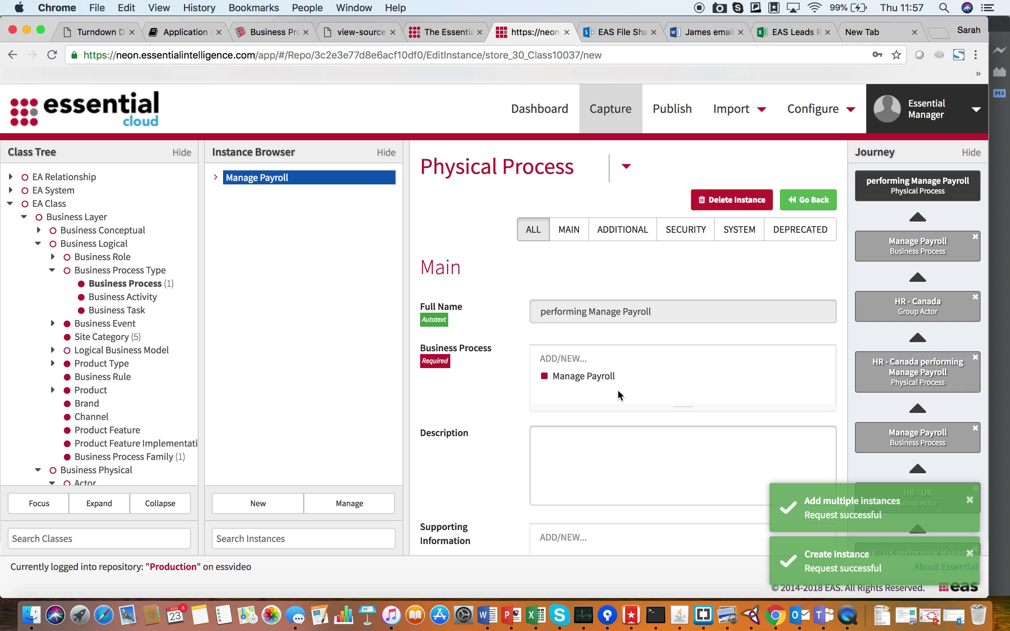
Step: Add a new group actor named HR - France as the third physical process's performing organisation and return to the Manage Payroll business process
{"action": "scroll", "coordinate": [619, 394], "scroll_direction": "down", "scroll_amount": 8}
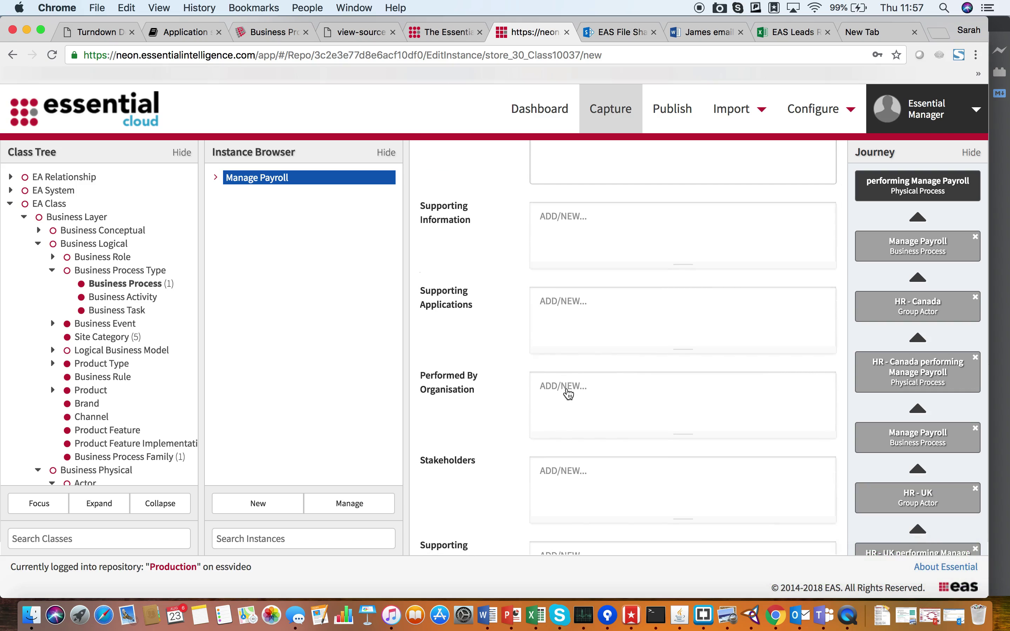
{"action": "left_click", "coordinate": [568, 394]}
{"action": "left_click", "coordinate": [152, 301]}
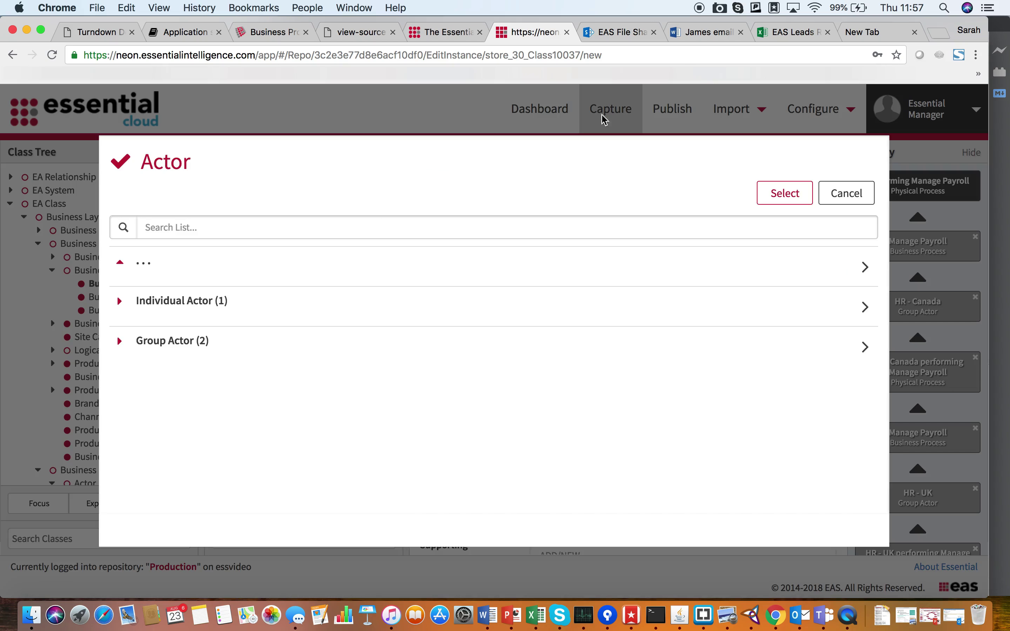
{"action": "left_click", "coordinate": [147, 307]}
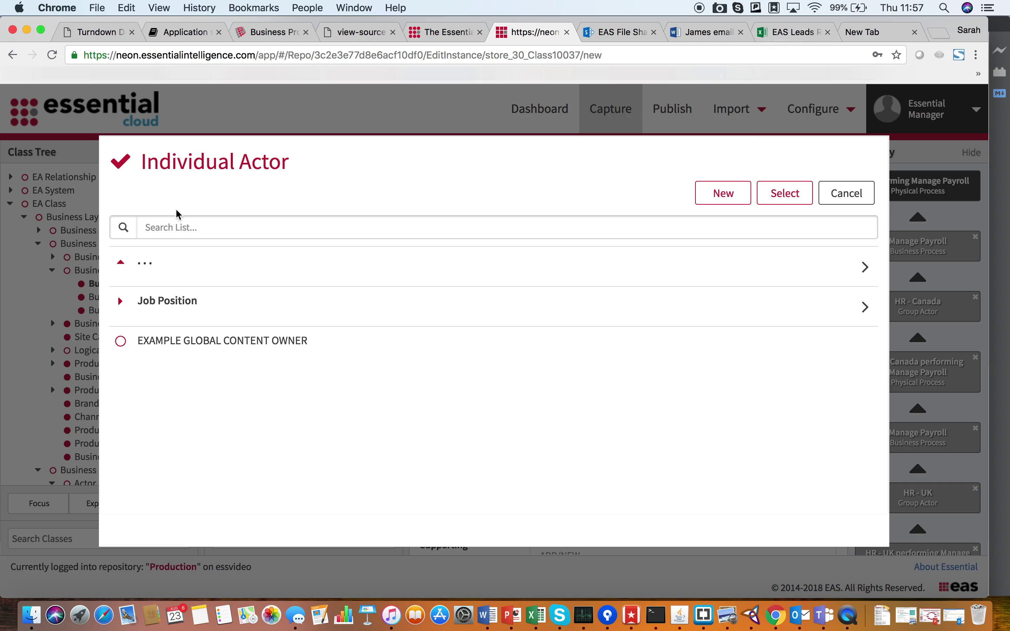
{"action": "left_click", "coordinate": [131, 268]}
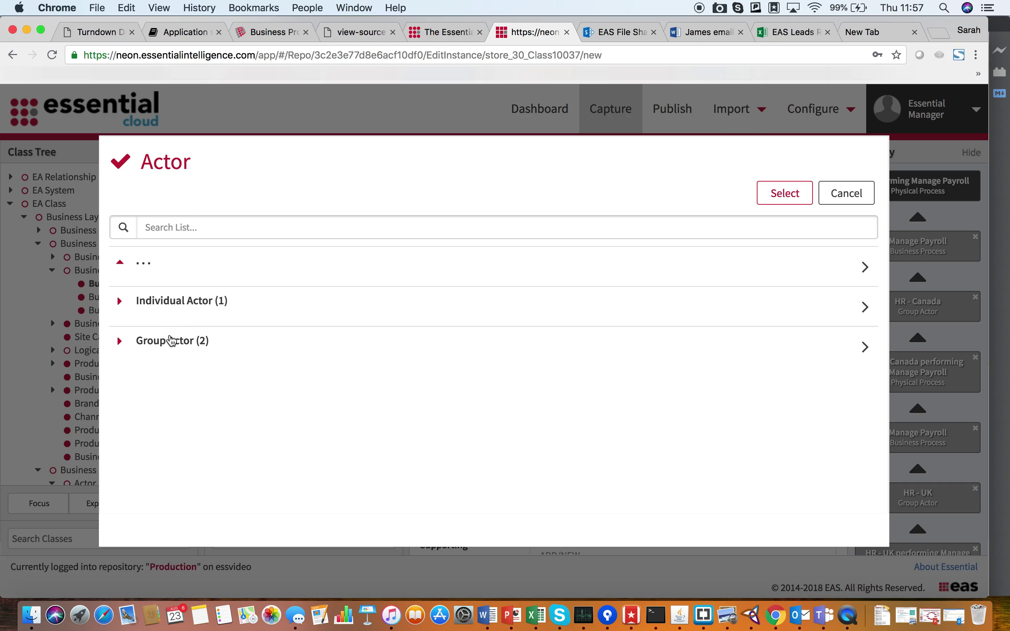
{"action": "left_click", "coordinate": [169, 340]}
{"action": "left_click", "coordinate": [716, 195]}
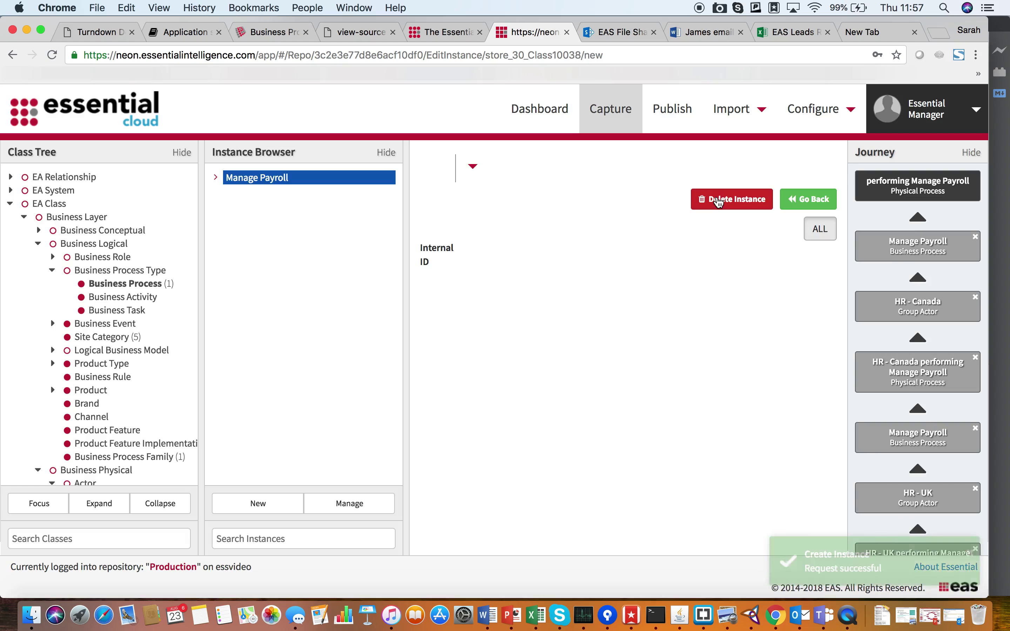
{"action": "left_click", "coordinate": [560, 317]}
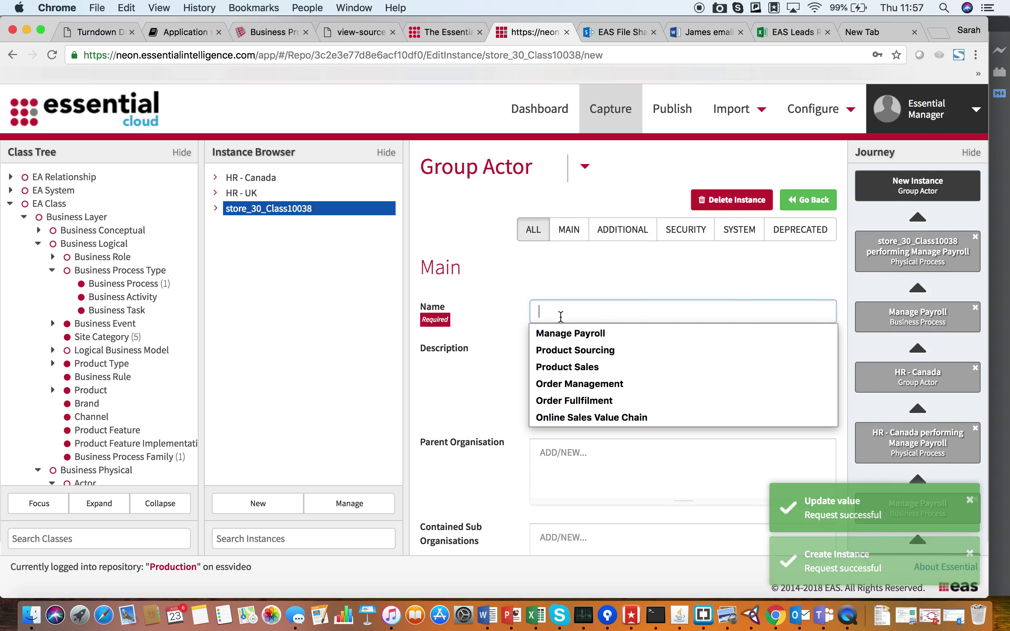
{"action": "type", "text": "HR"}
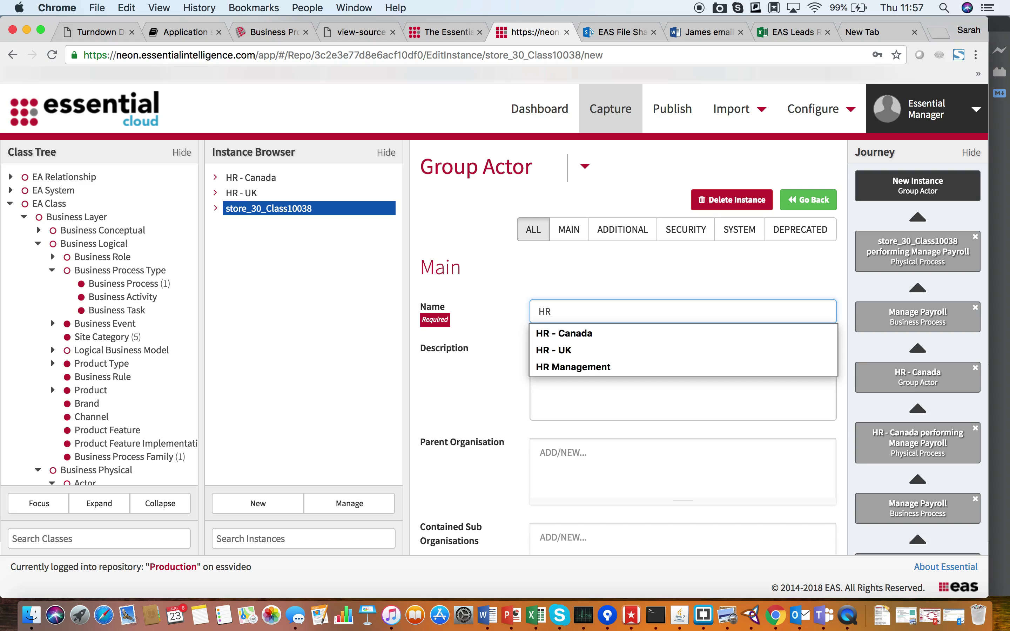
{"action": "type", "text": " - France"}
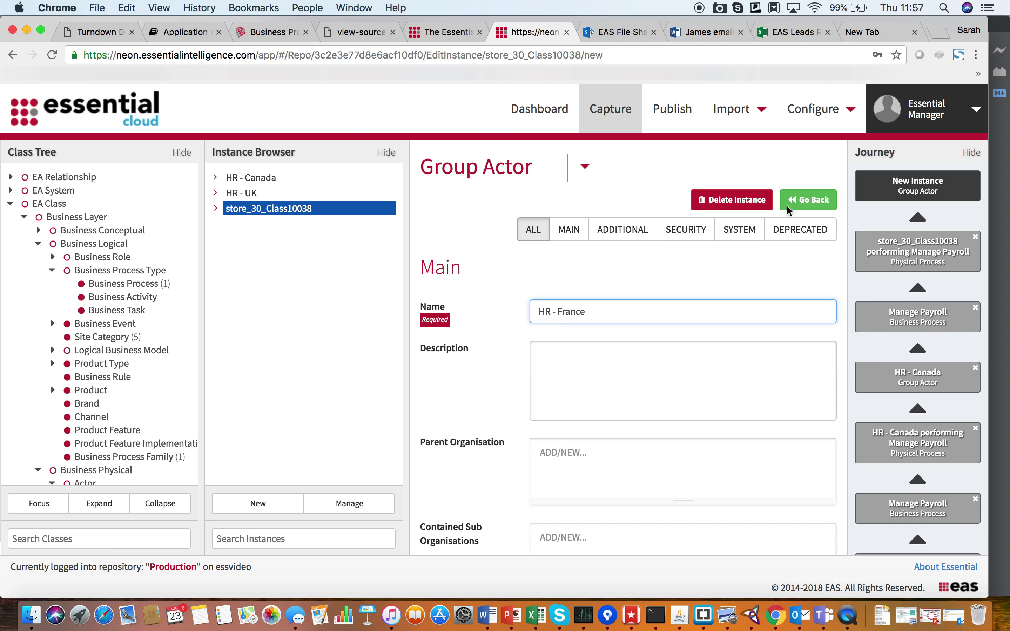
{"action": "left_click", "coordinate": [788, 208]}
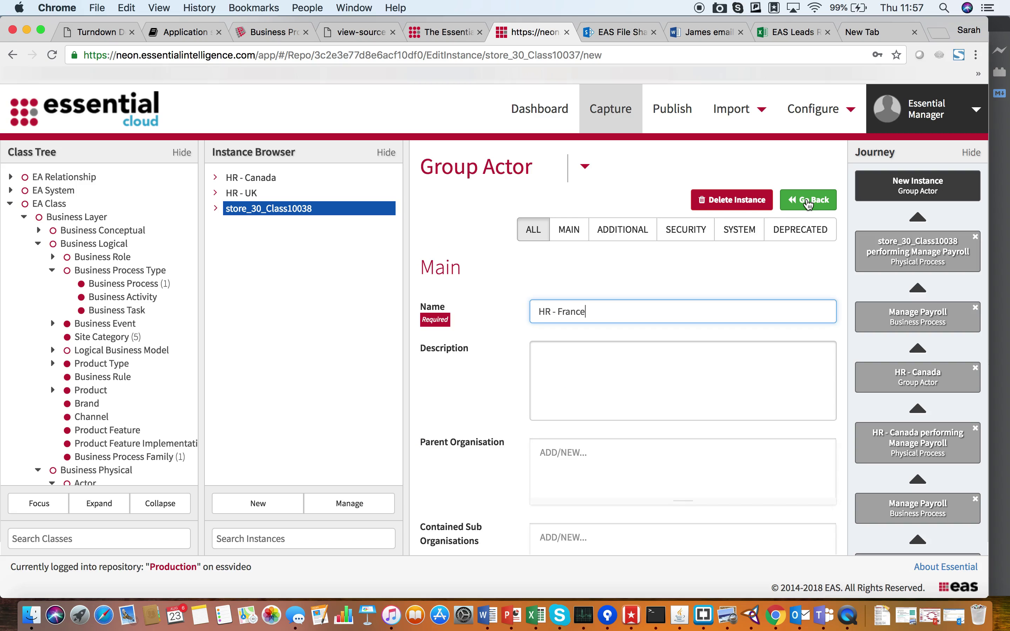
{"action": "left_click", "coordinate": [808, 201]}
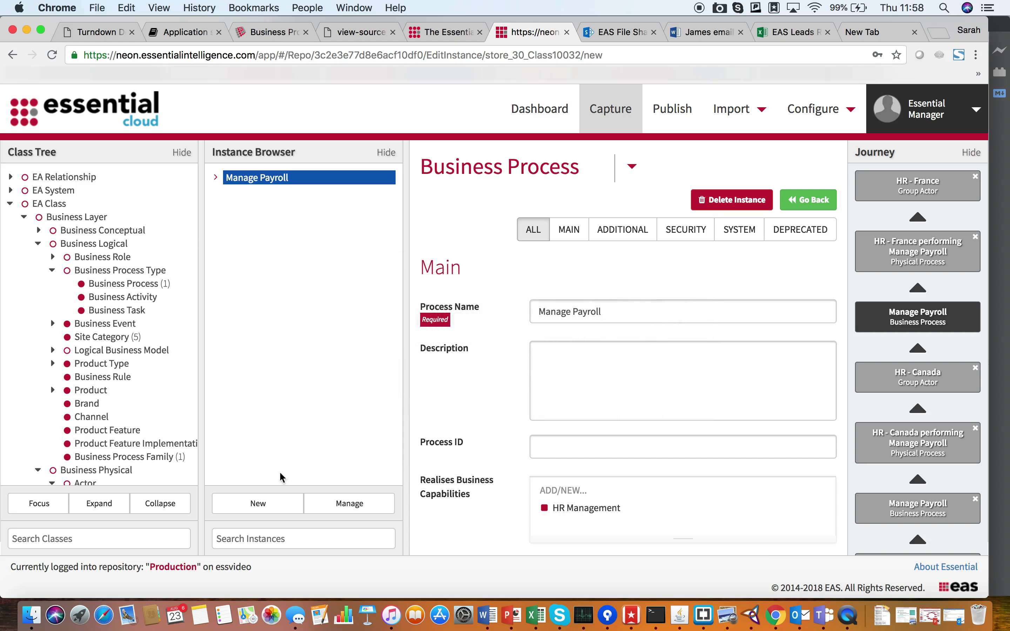
Step: Start a new business process and name the new group actor performing Manage Payroll - Eu HR - Belgium, returning to its physical process
{"action": "left_click", "coordinate": [258, 505]}
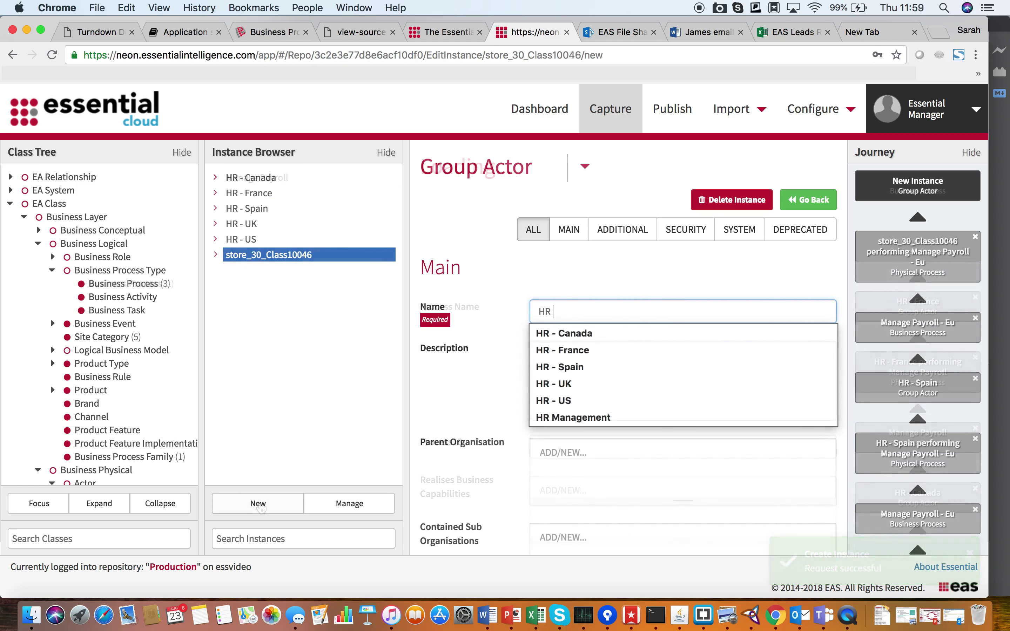
{"action": "type", "text": "- Belgium"}
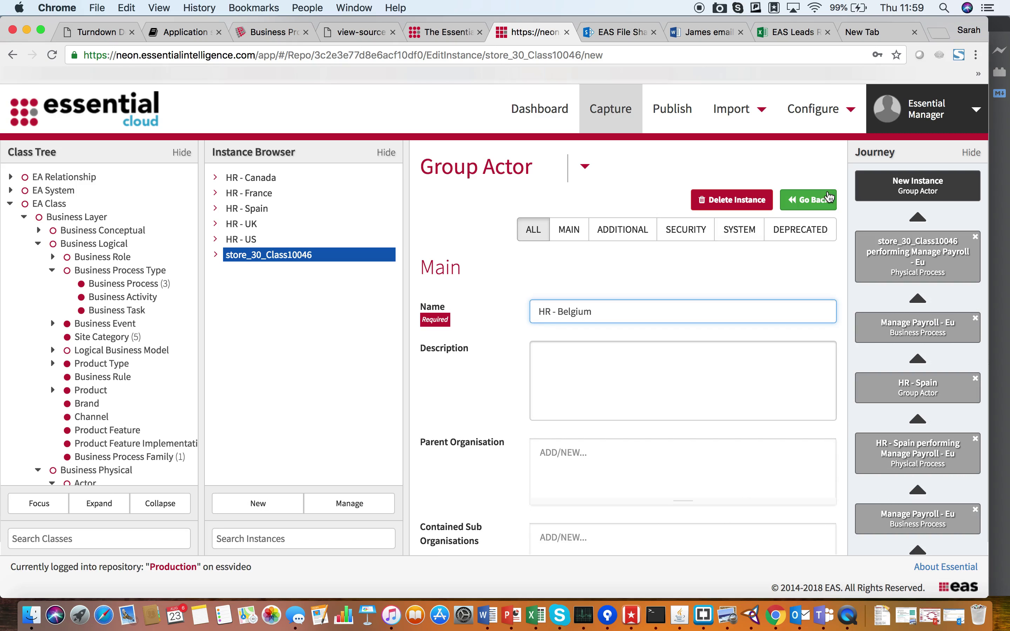
{"action": "left_click", "coordinate": [818, 199]}
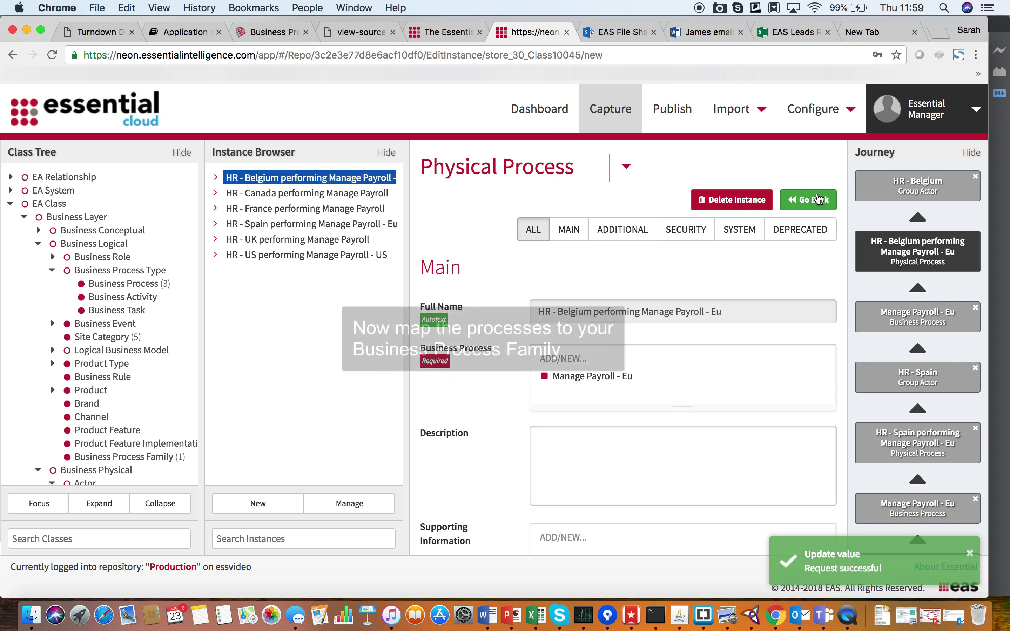
Step: Open the Manage Payroll instance of the Business Process Family class
{"action": "scroll", "coordinate": [146, 422], "scroll_direction": "down", "scroll_amount": 2}
{"action": "left_click", "coordinate": [148, 423]}
{"action": "left_click", "coordinate": [254, 178]}
Step: Add the business processes Manage Payroll, Manage Payroll - Eu and Manage Payroll - US as the family's contained business process types
{"action": "scroll", "coordinate": [622, 376], "scroll_direction": "down", "scroll_amount": 5}
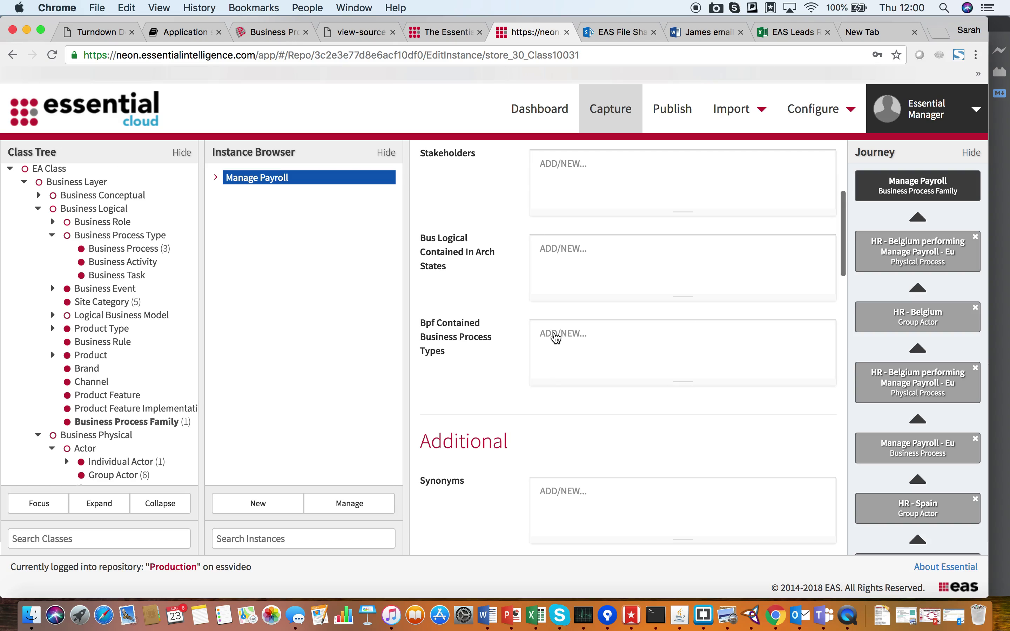
{"action": "left_click", "coordinate": [553, 334]}
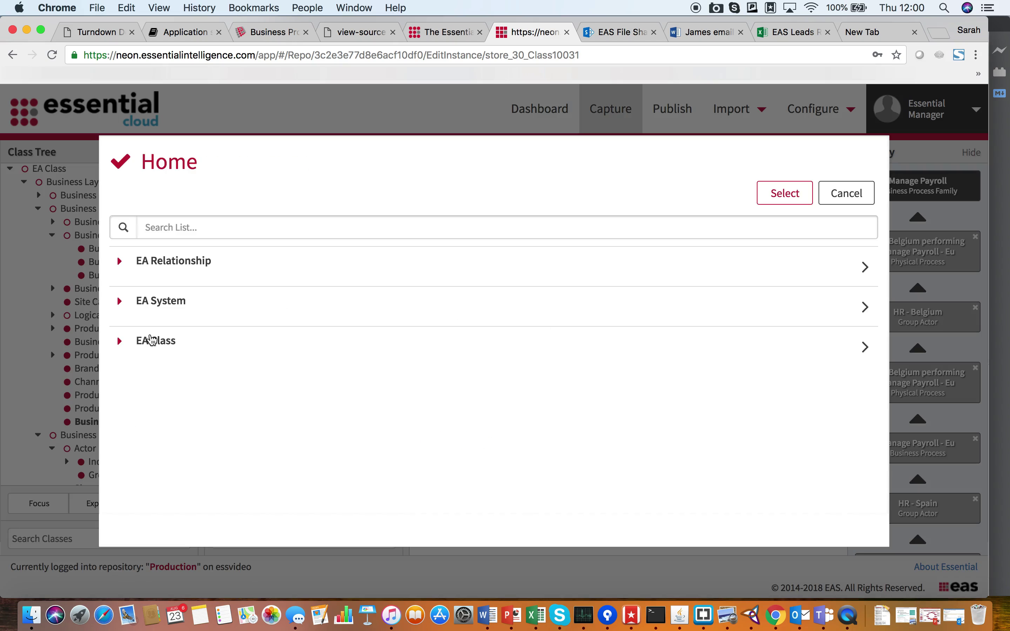
{"action": "left_click", "coordinate": [149, 340]}
{"action": "left_click", "coordinate": [164, 303]}
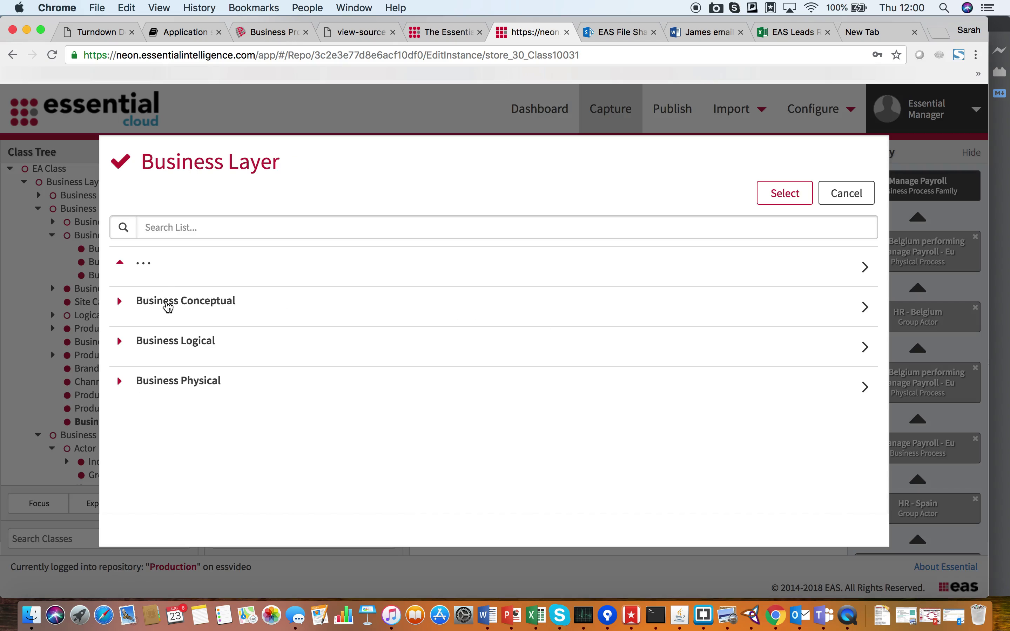
{"action": "left_click", "coordinate": [184, 341]}
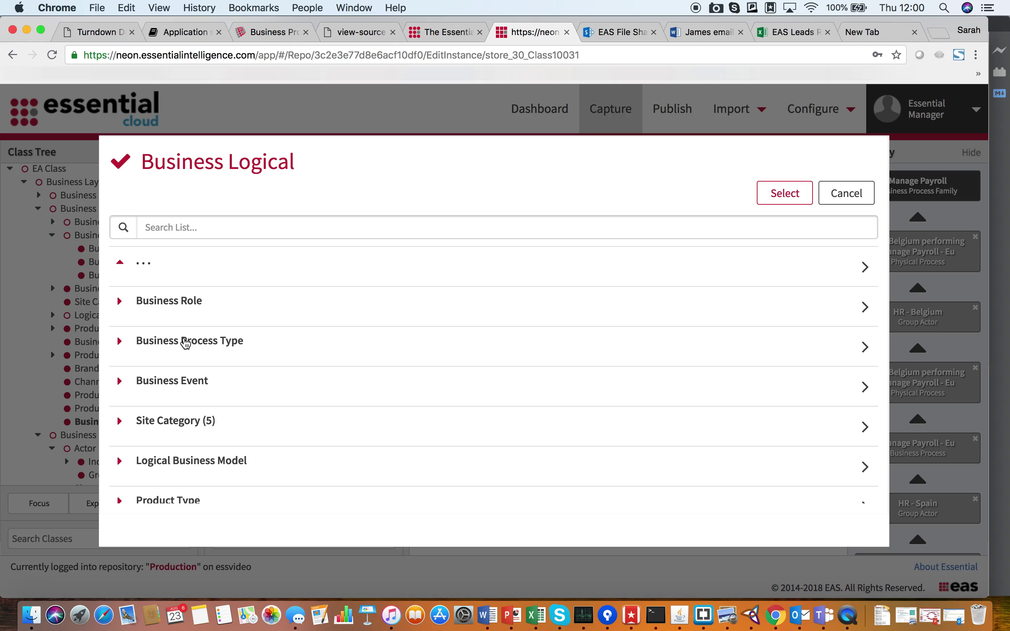
{"action": "left_click", "coordinate": [192, 340]}
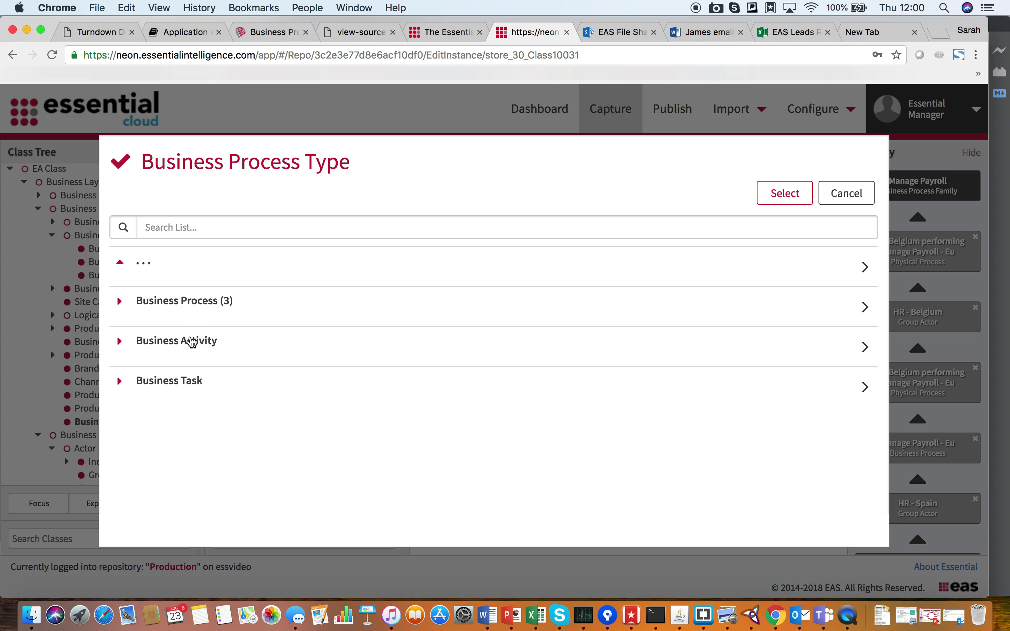
{"action": "left_click", "coordinate": [195, 301]}
{"action": "left_click", "coordinate": [194, 304]}
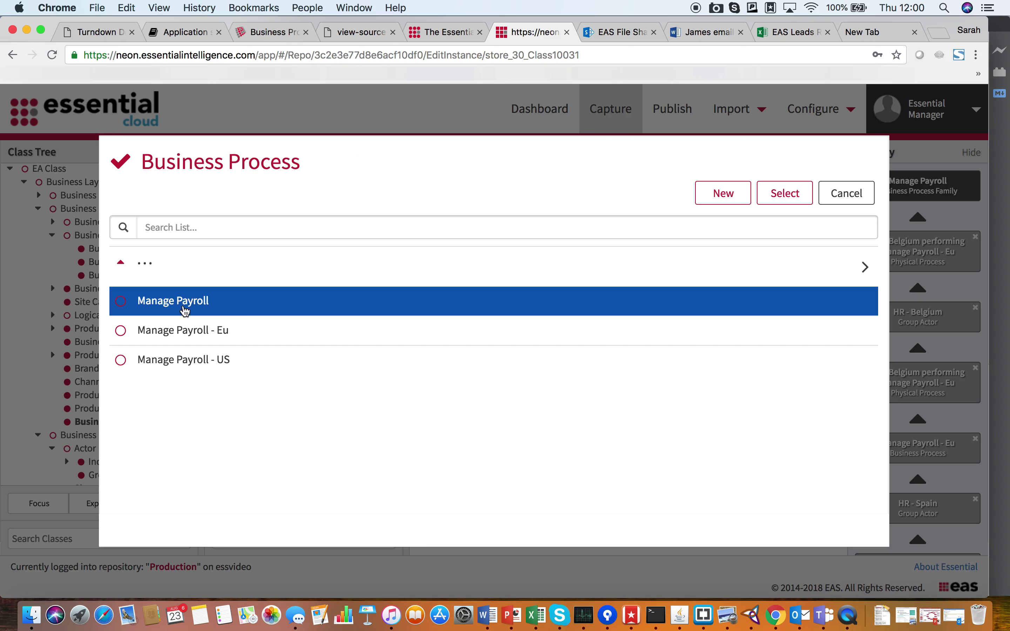
{"action": "left_click", "coordinate": [184, 327]}
{"action": "left_click", "coordinate": [186, 368]}
{"action": "left_click", "coordinate": [784, 192]}
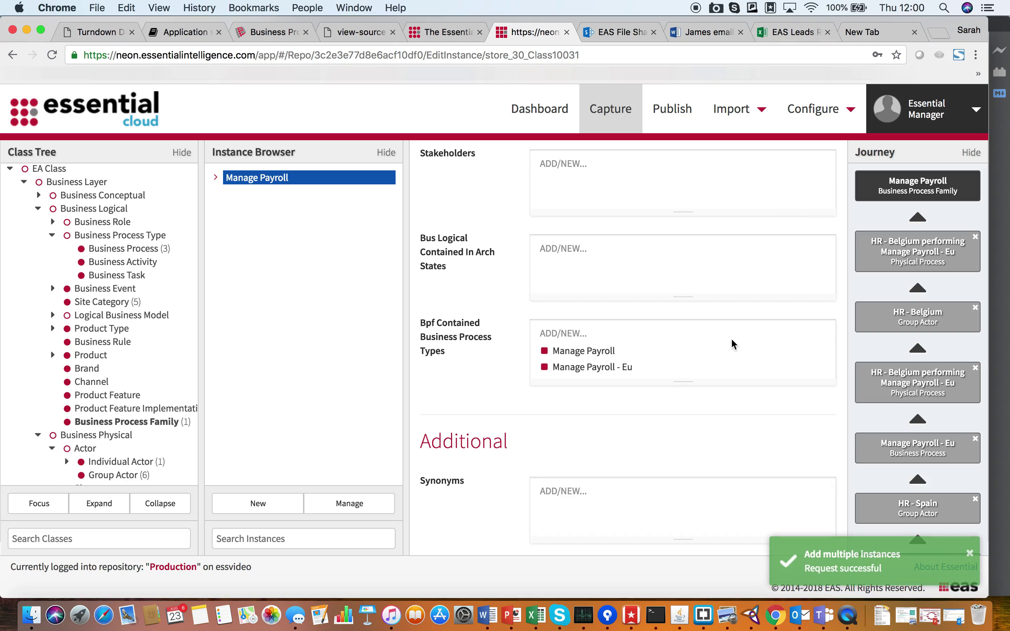
Step: Publish the repository to Viewer 1
{"action": "left_click", "coordinate": [672, 109]}
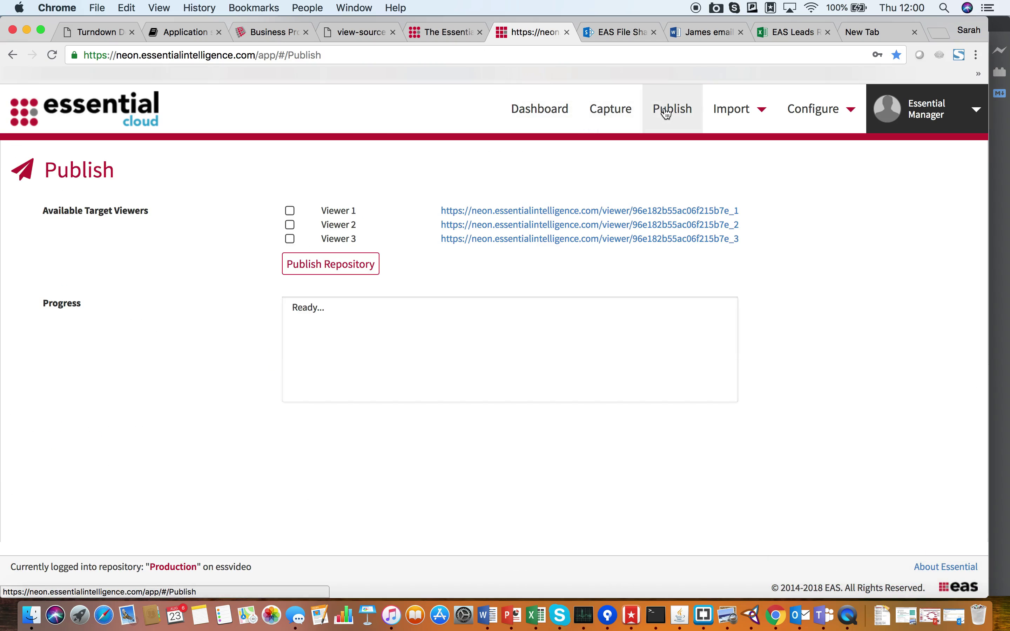
{"action": "left_click", "coordinate": [290, 211]}
{"action": "left_click", "coordinate": [331, 266]}
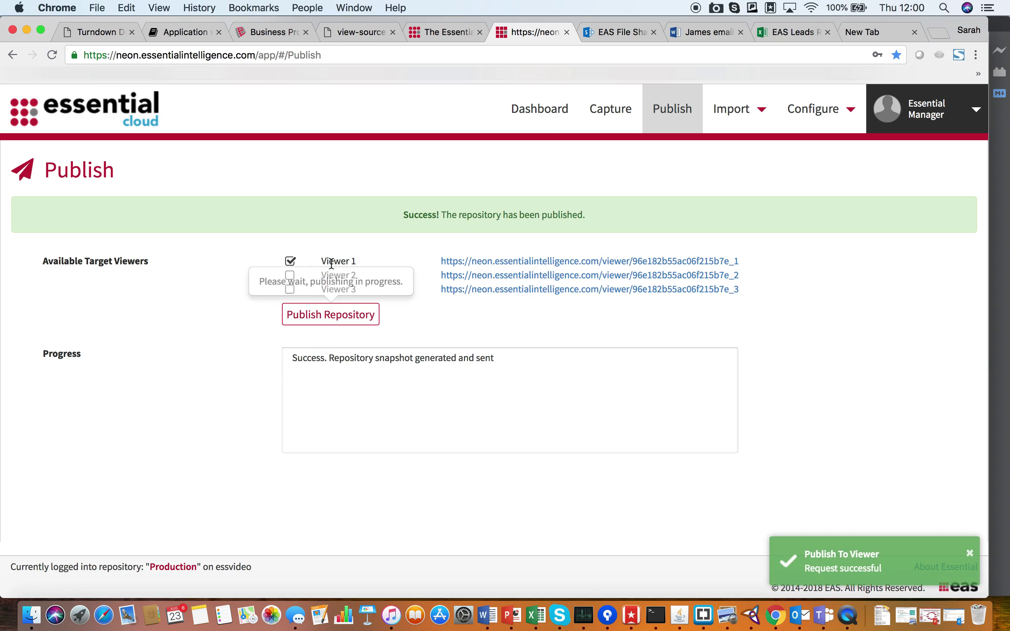
Step: Open Viewer 1 and display the Business Process Catalogue from its View Library as a table
{"action": "left_click", "coordinate": [517, 258]}
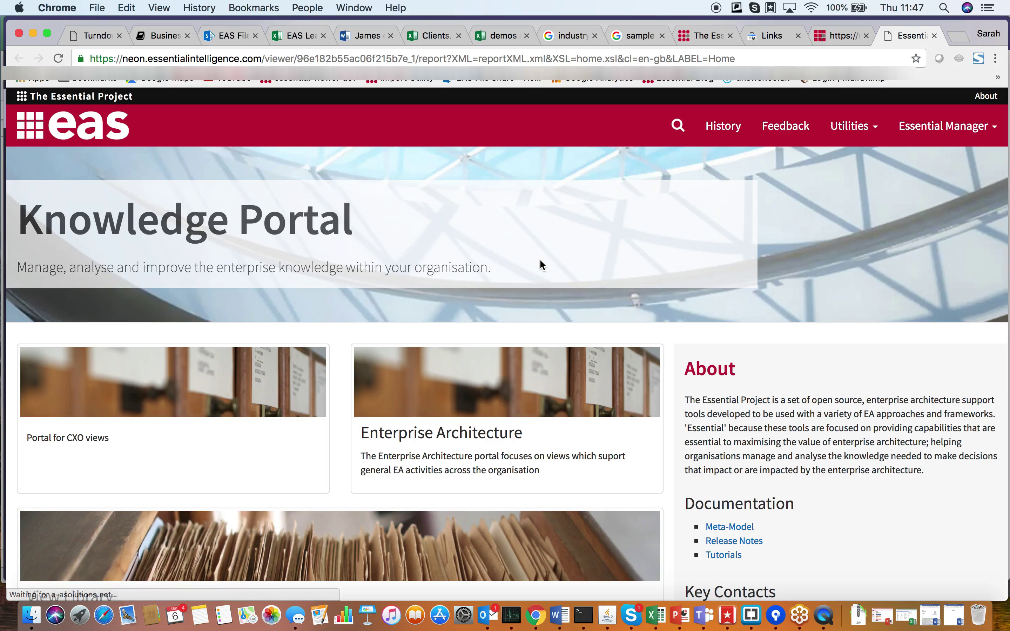
{"action": "scroll", "coordinate": [478, 406], "scroll_direction": "down", "scroll_amount": 3}
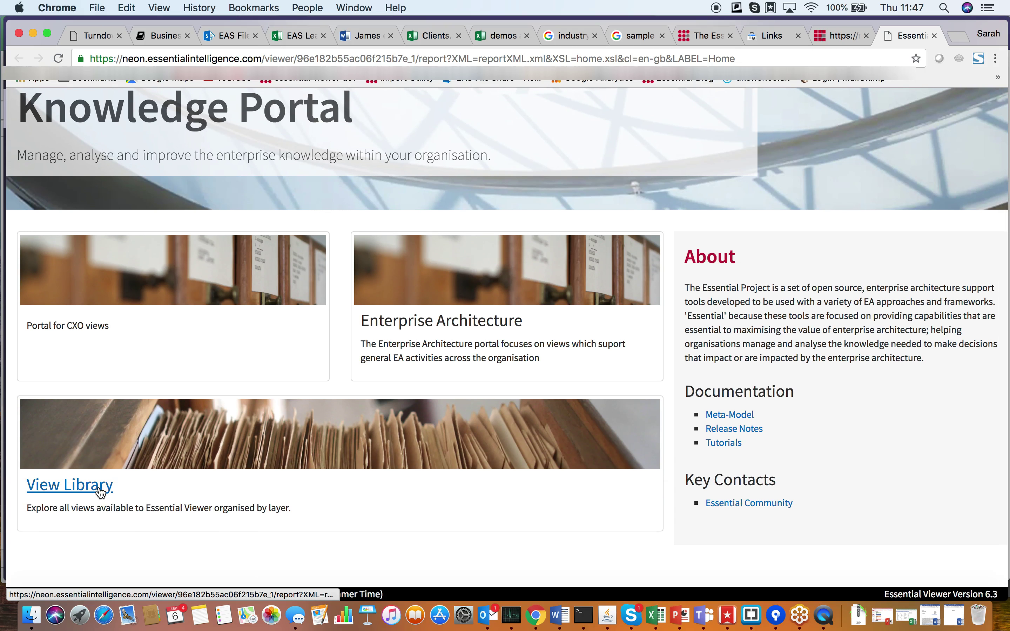
{"action": "left_click", "coordinate": [101, 493]}
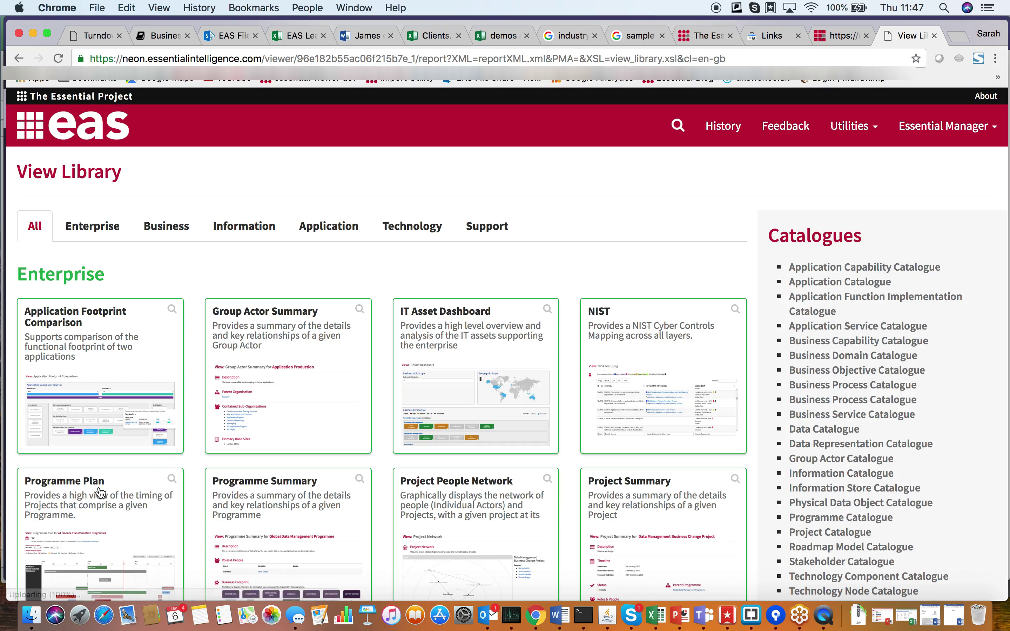
{"action": "left_click", "coordinate": [815, 389]}
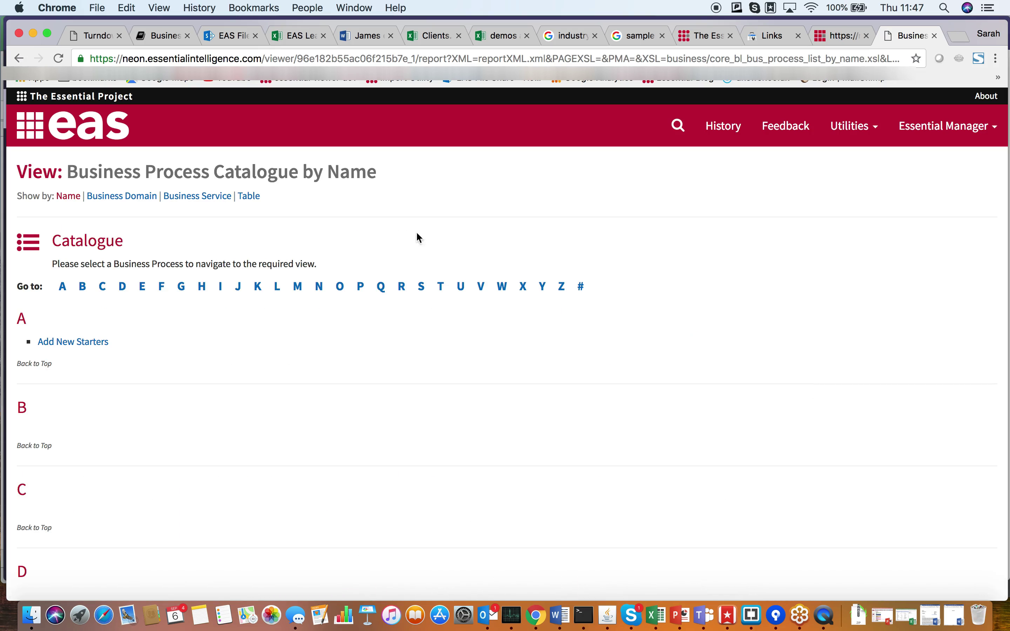
{"action": "left_click", "coordinate": [249, 199]}
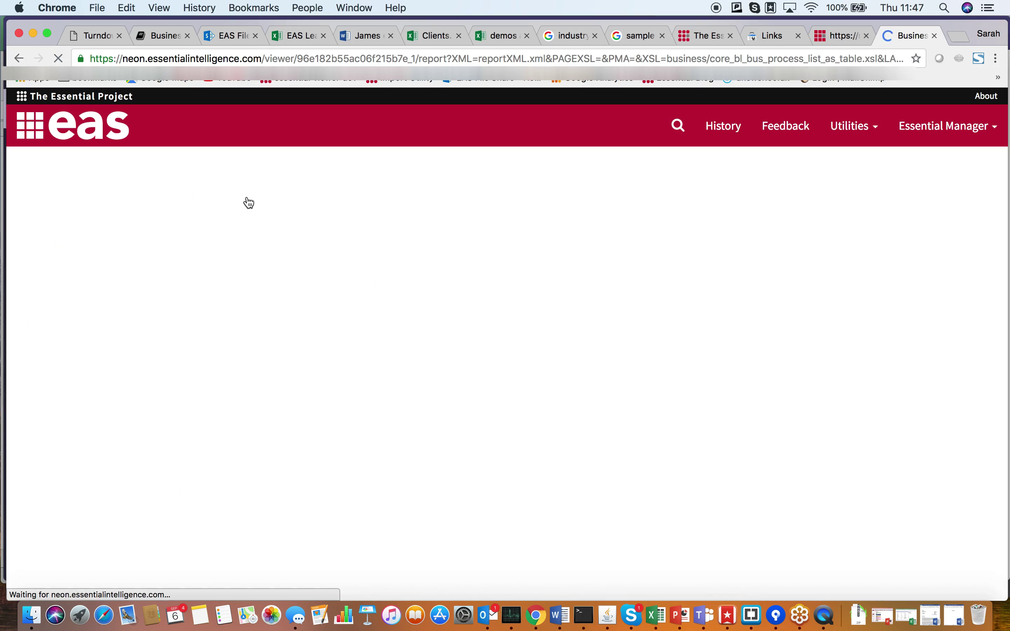
{"action": "scroll", "coordinate": [290, 278], "scroll_direction": "down", "scroll_amount": 2}
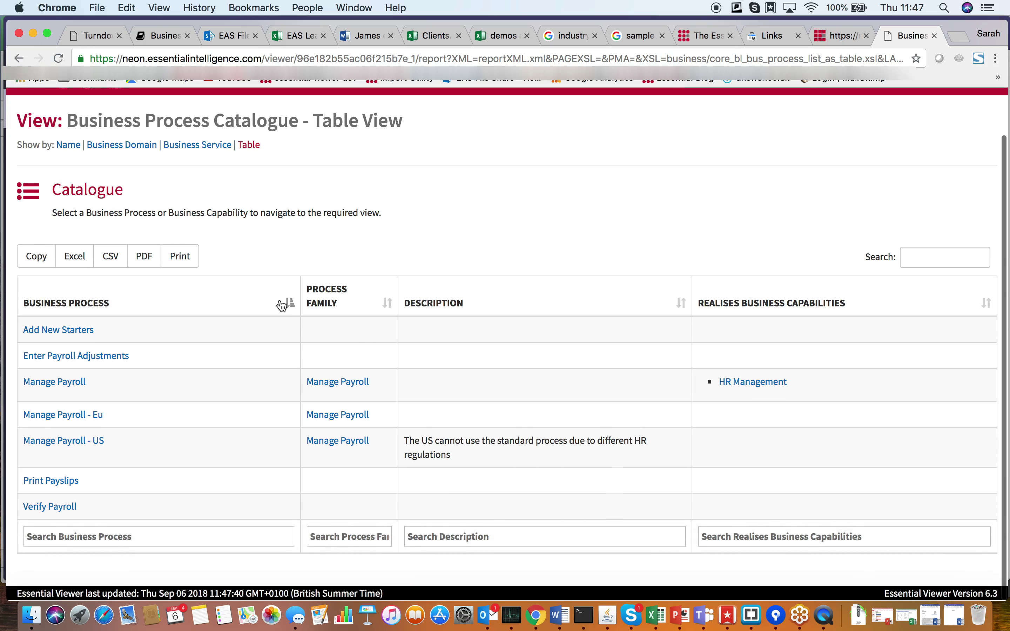
Step: Open the Manage Payroll process family summary and show all physical processes to examine the organisations performing each business process
{"action": "left_click", "coordinate": [333, 383]}
{"action": "left_click", "coordinate": [367, 415]}
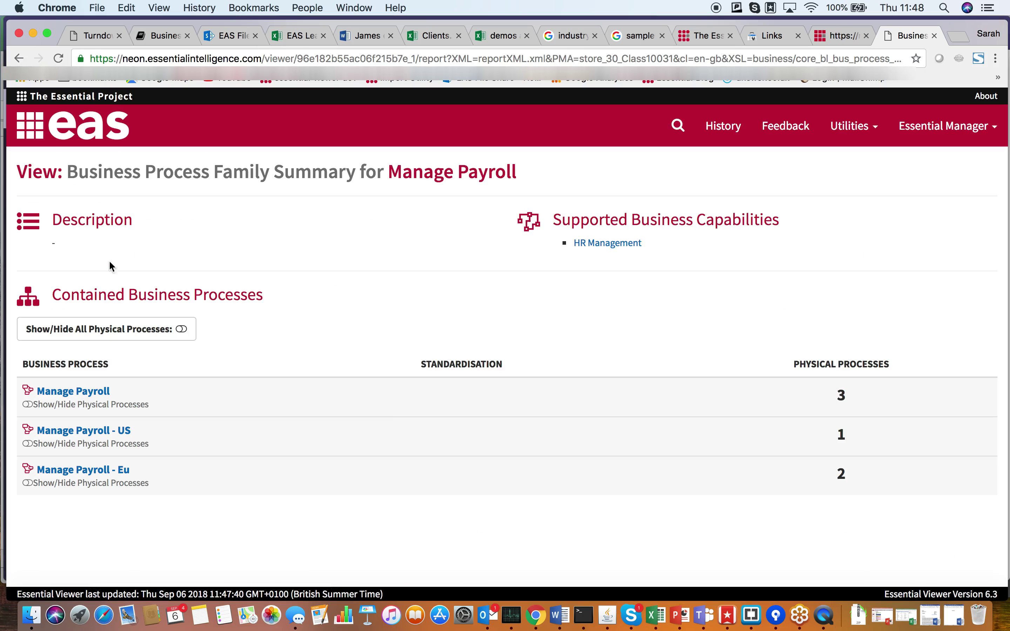
{"action": "left_click", "coordinate": [181, 329]}
{"action": "scroll", "coordinate": [255, 419], "scroll_direction": "down", "scroll_amount": 4}
{"action": "scroll", "coordinate": [256, 419], "scroll_direction": "down", "scroll_amount": 3}
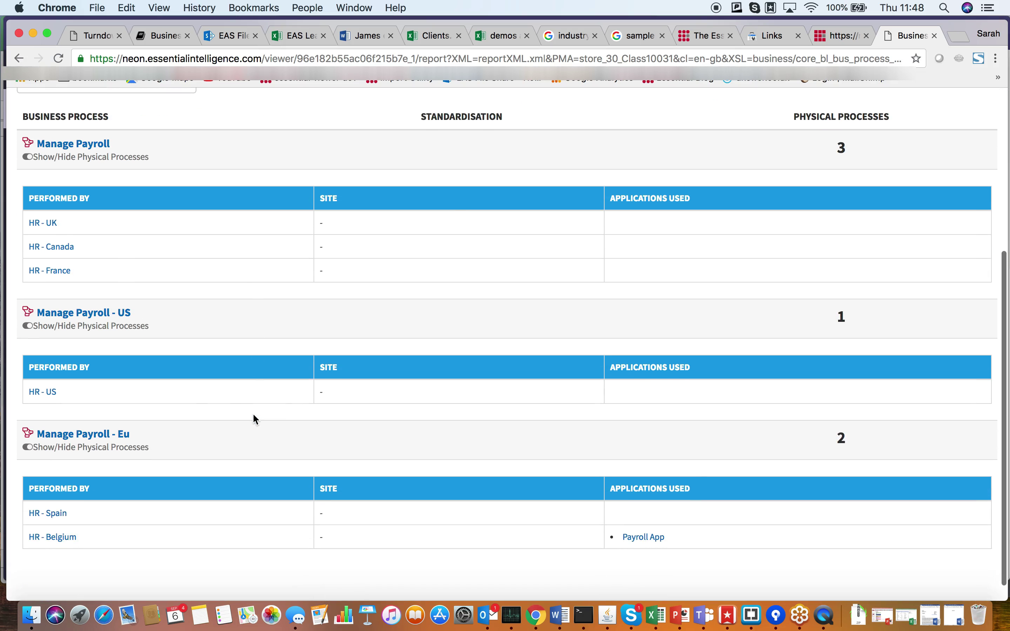